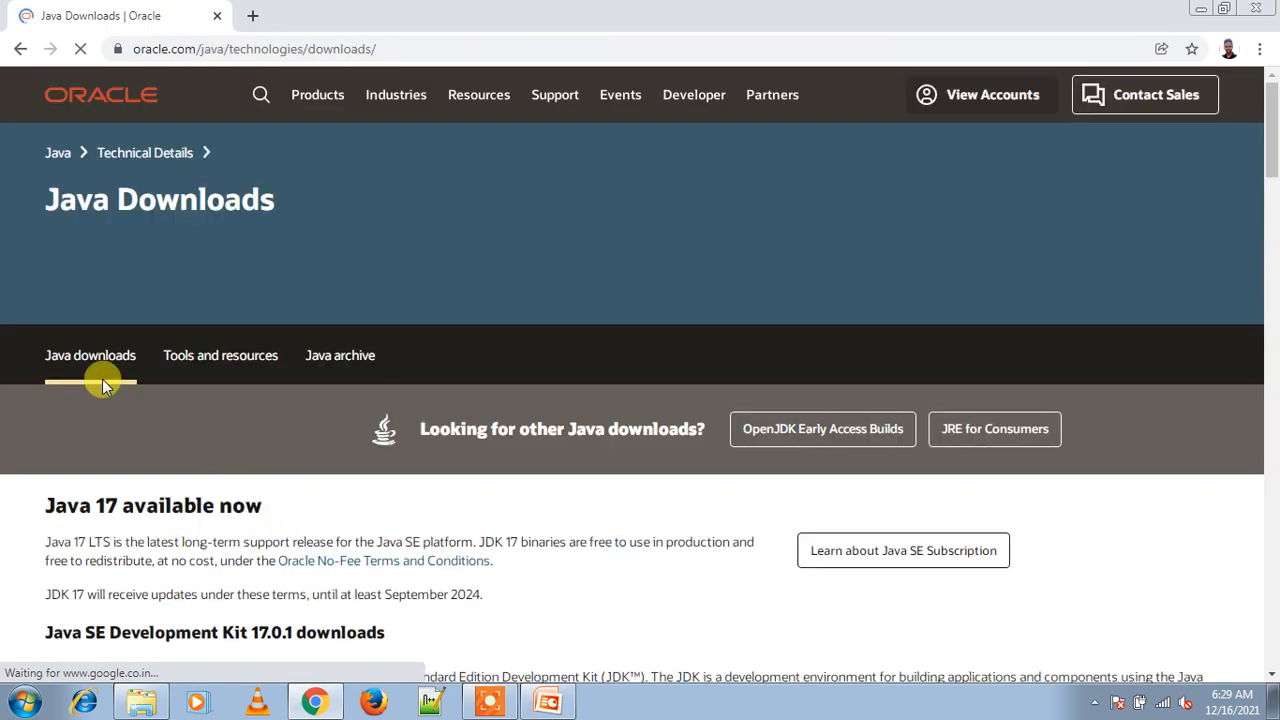
Step: Go to the Java Archive list and open the Java SE 8 (8u202 and earlier) downloads page
{"action": "left_click", "coordinate": [340, 358]}
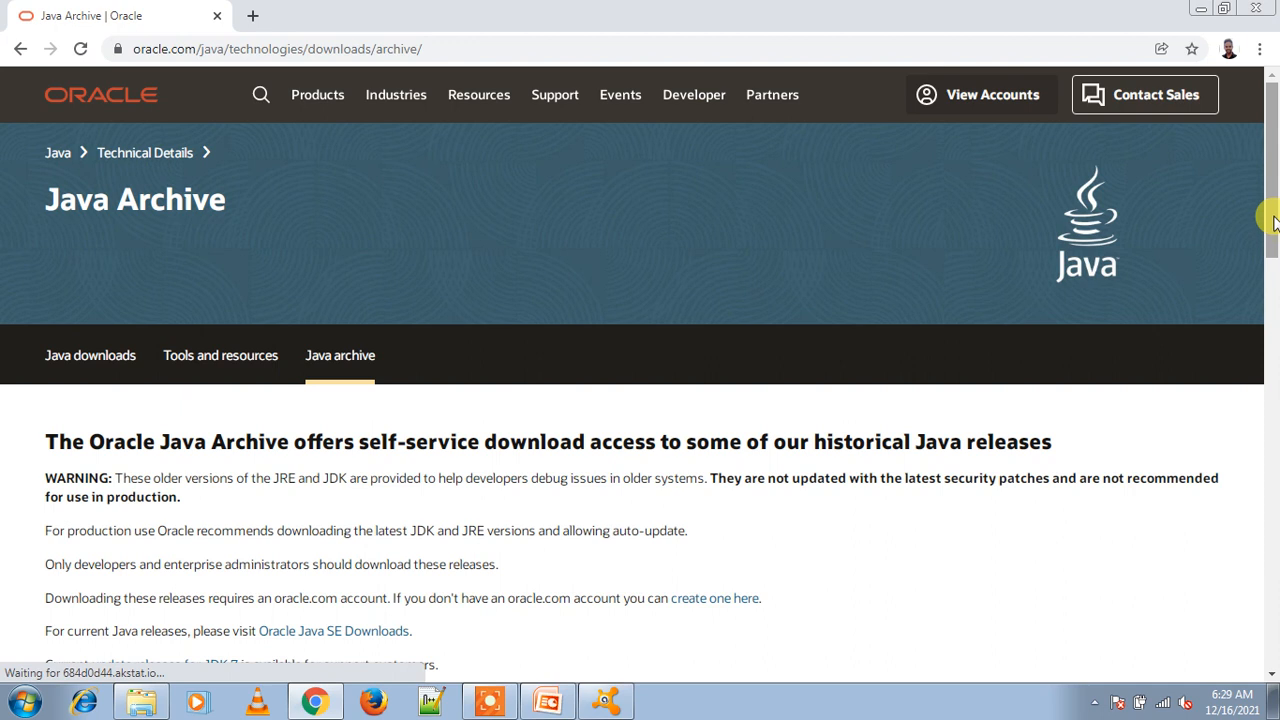
{"action": "left_click_drag", "start_coordinate": [1273, 157], "coordinate": [1273, 387]}
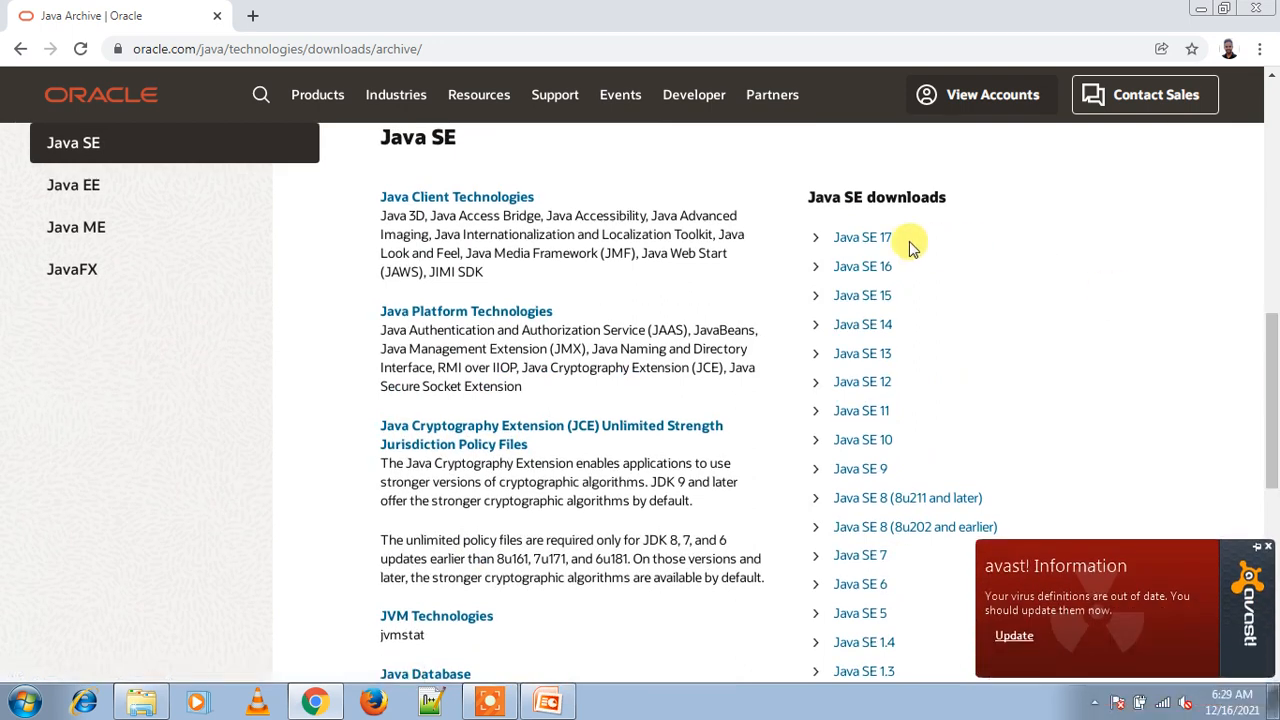
{"action": "left_click_drag", "start_coordinate": [1271, 318], "coordinate": [1273, 380]}
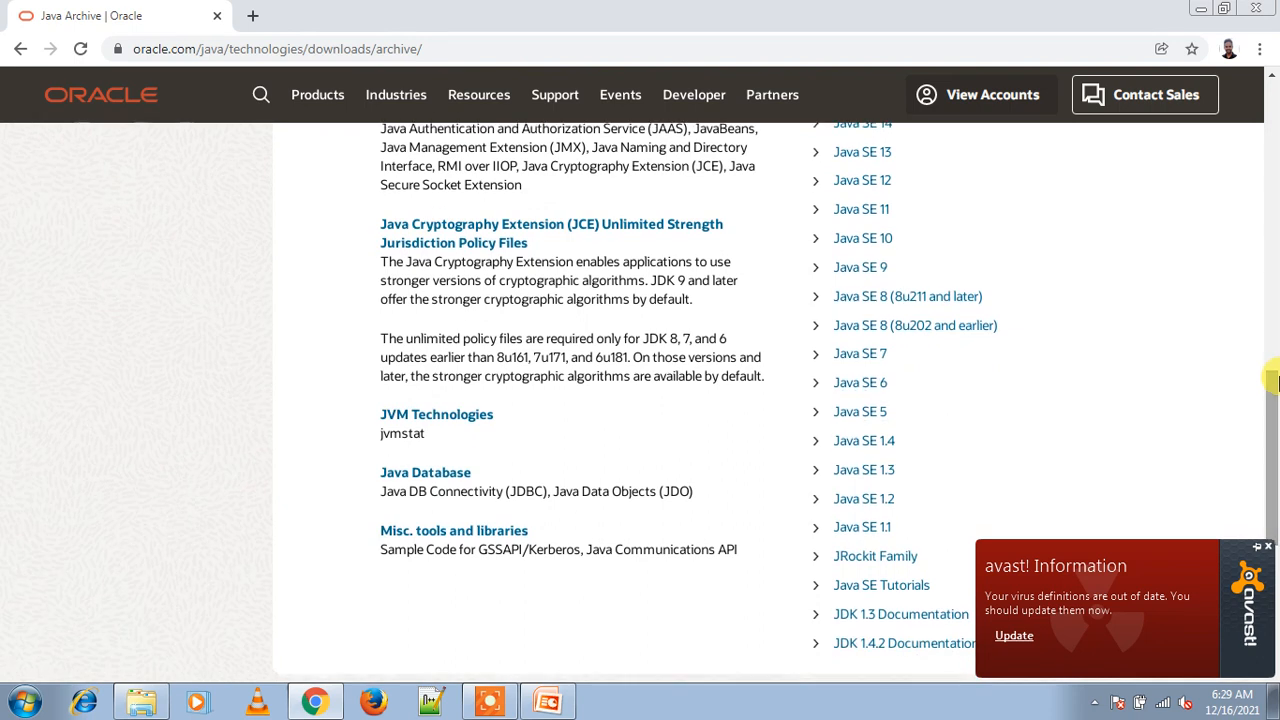
{"action": "left_click", "coordinate": [915, 336]}
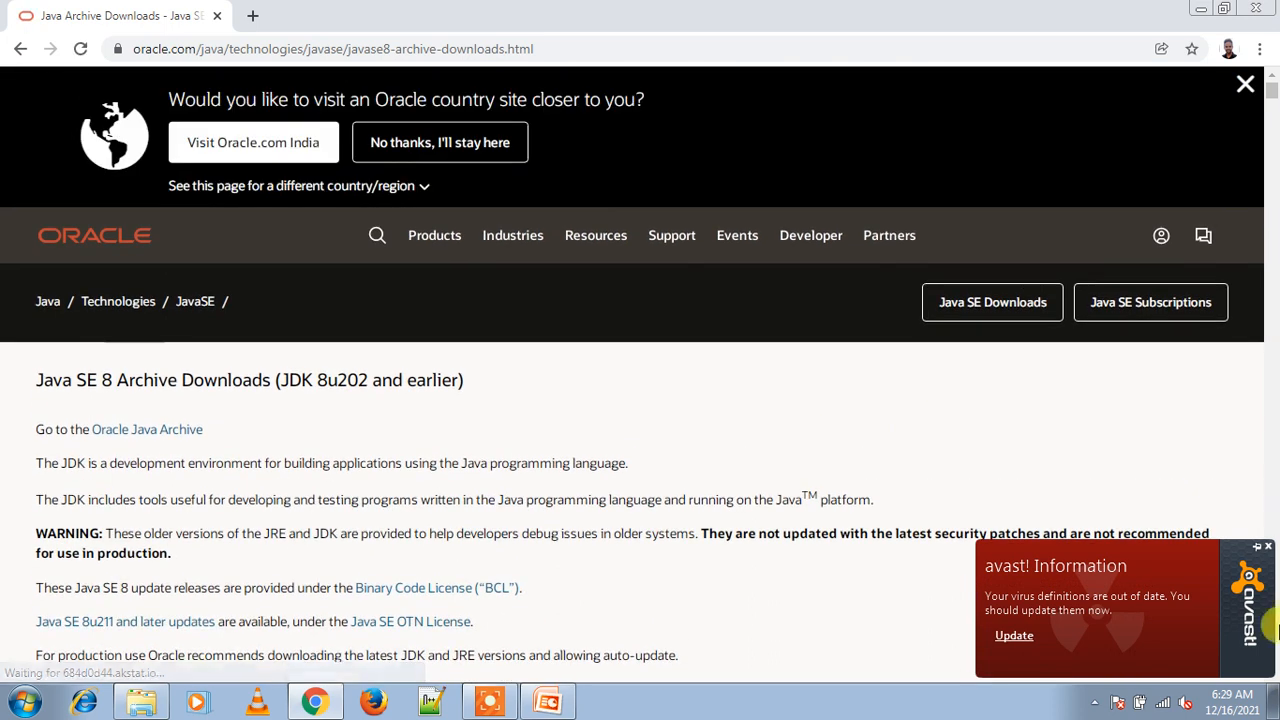
Step: Dismiss the Avast popup and Oracle country banner, then scroll to the JDK 8u202 Windows installers
{"action": "left_click", "coordinate": [1267, 547]}
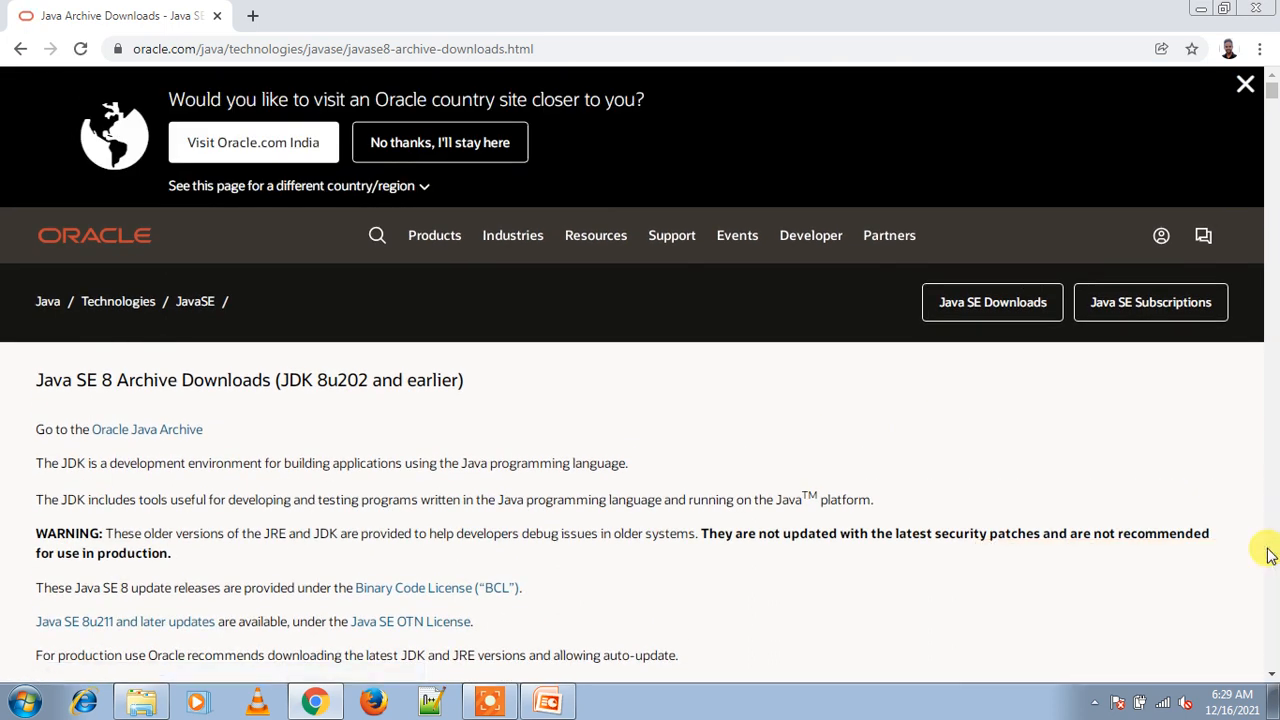
{"action": "left_click", "coordinate": [1246, 84]}
{"action": "scroll", "coordinate": [1272, 97], "scroll_direction": "down", "scroll_amount": 3}
{"action": "scroll", "coordinate": [1272, 97], "scroll_direction": "down", "scroll_amount": 9}
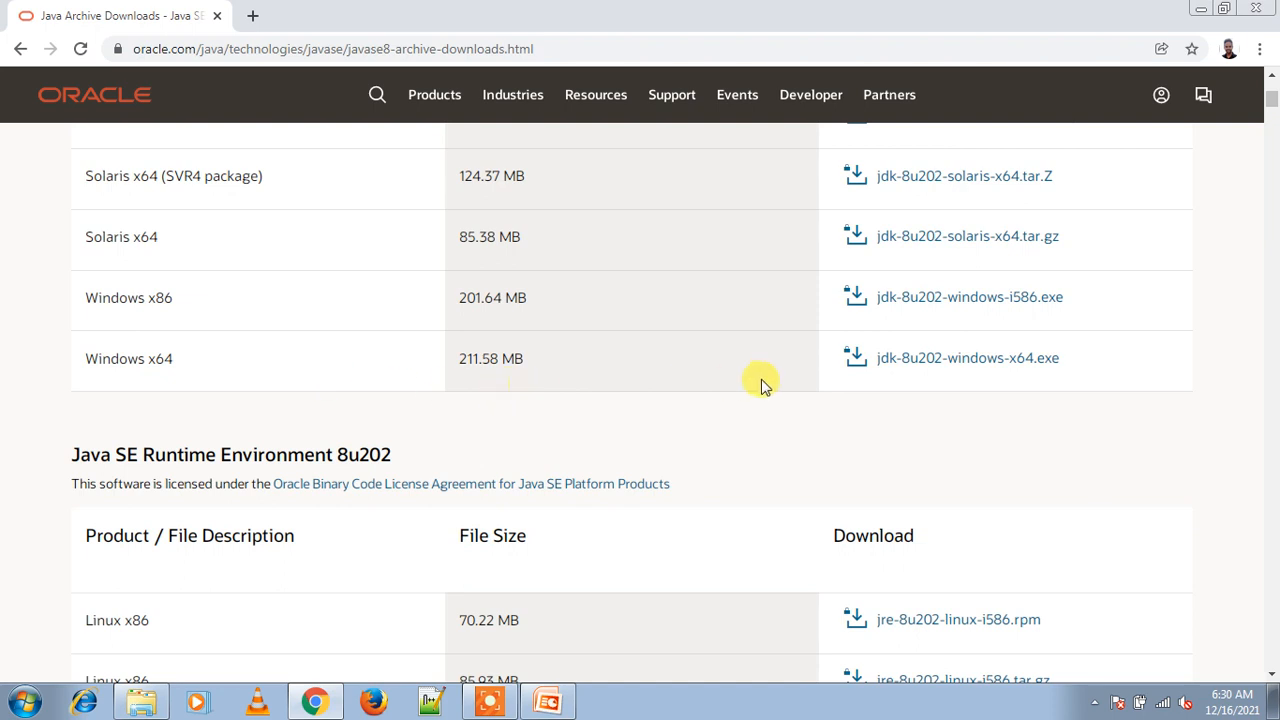
Step: Accept the Oracle license for jdk-8u202-windows-i586.exe and start its download
{"action": "left_click", "coordinate": [931, 310]}
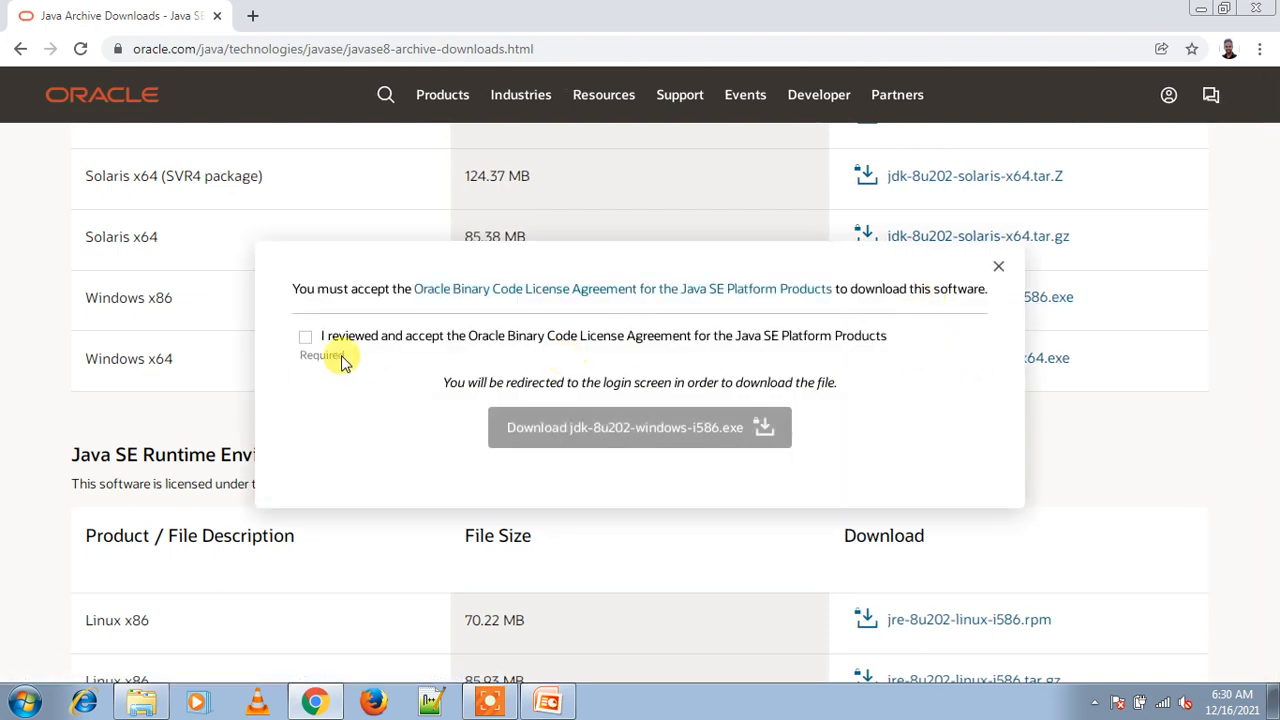
{"action": "left_click", "coordinate": [305, 336]}
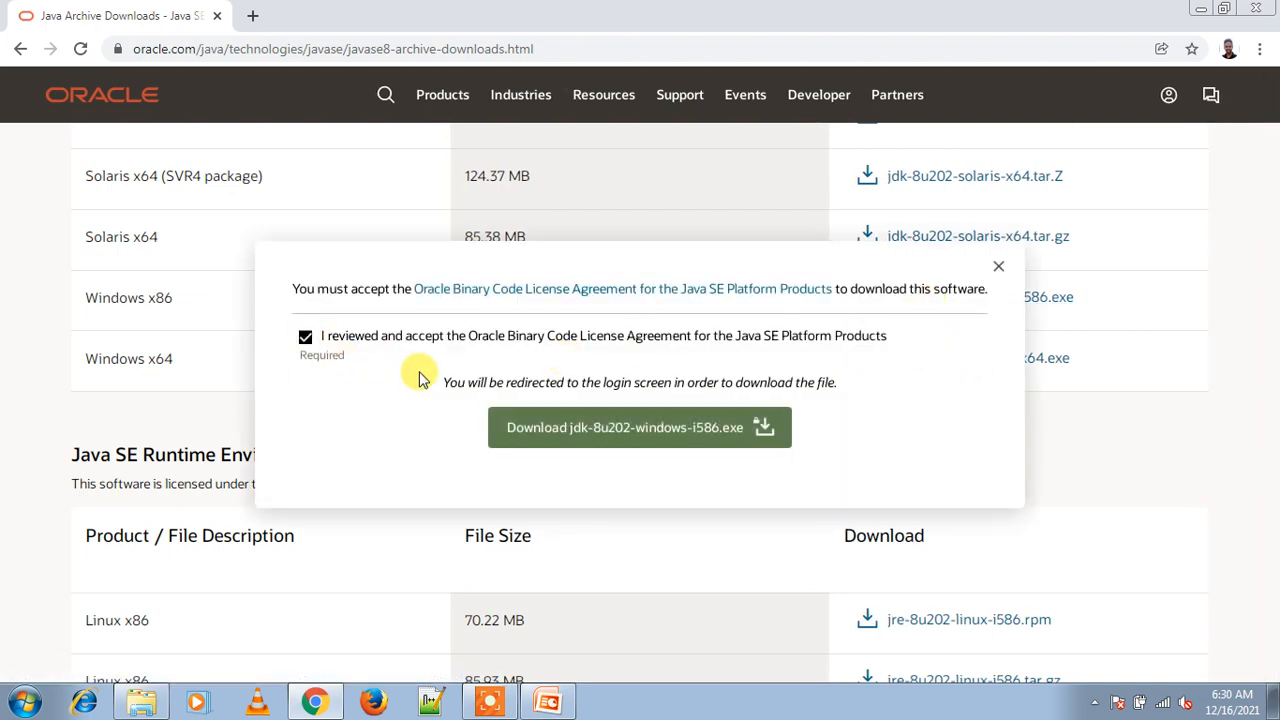
{"action": "left_click", "coordinate": [579, 438]}
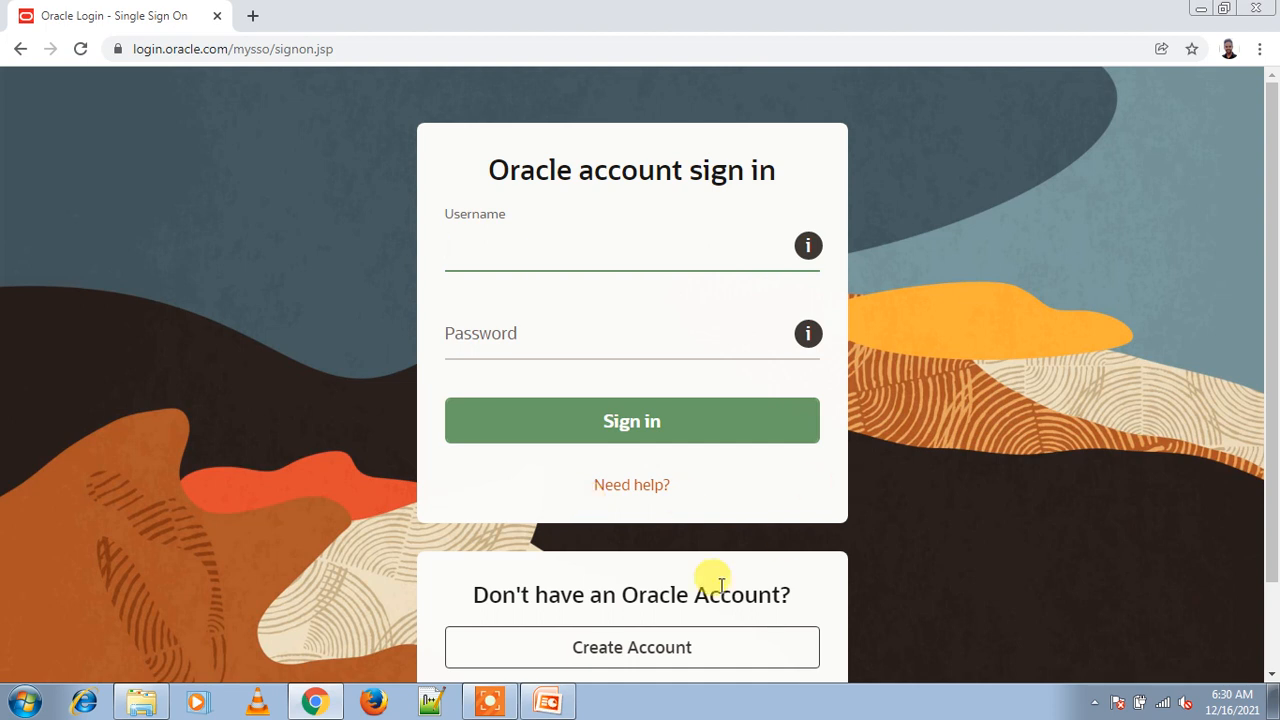
Step: Browse the Oracle Create Account form in a new tab, then return to the sign-in page's Username field
{"action": "left_click", "coordinate": [659, 660]}
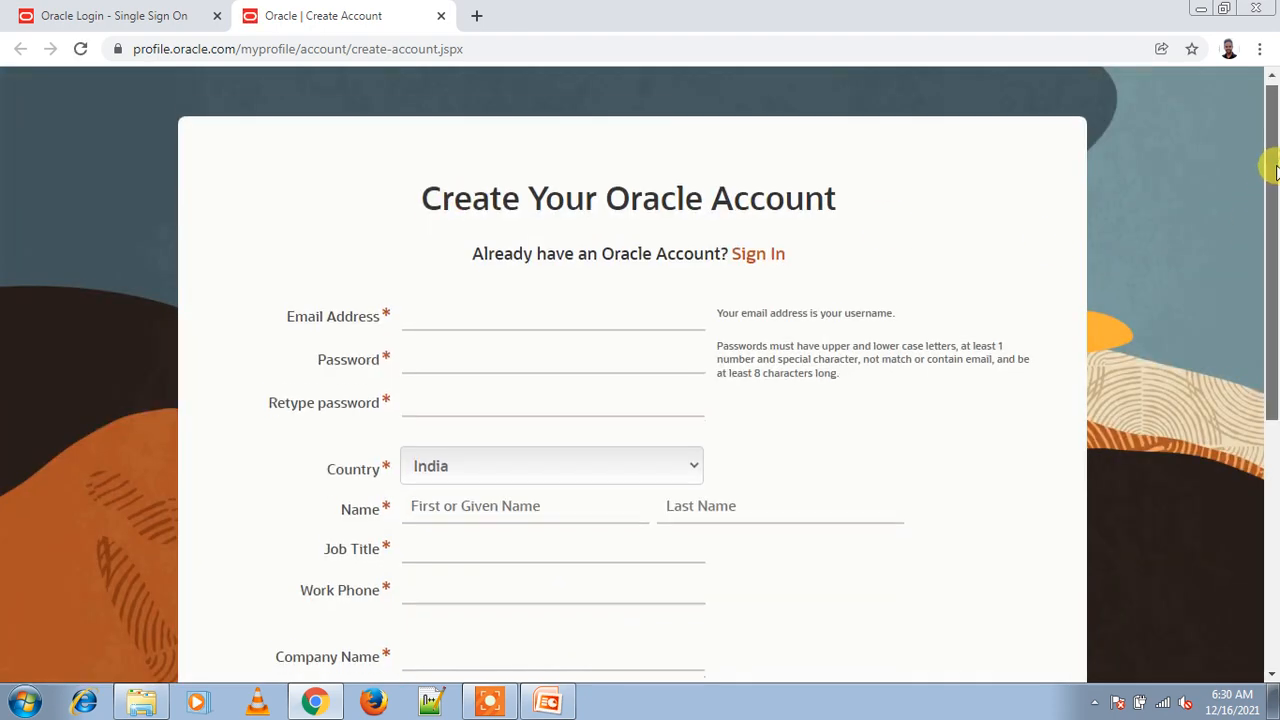
{"action": "left_click_drag", "start_coordinate": [1271, 163], "coordinate": [1275, 203]}
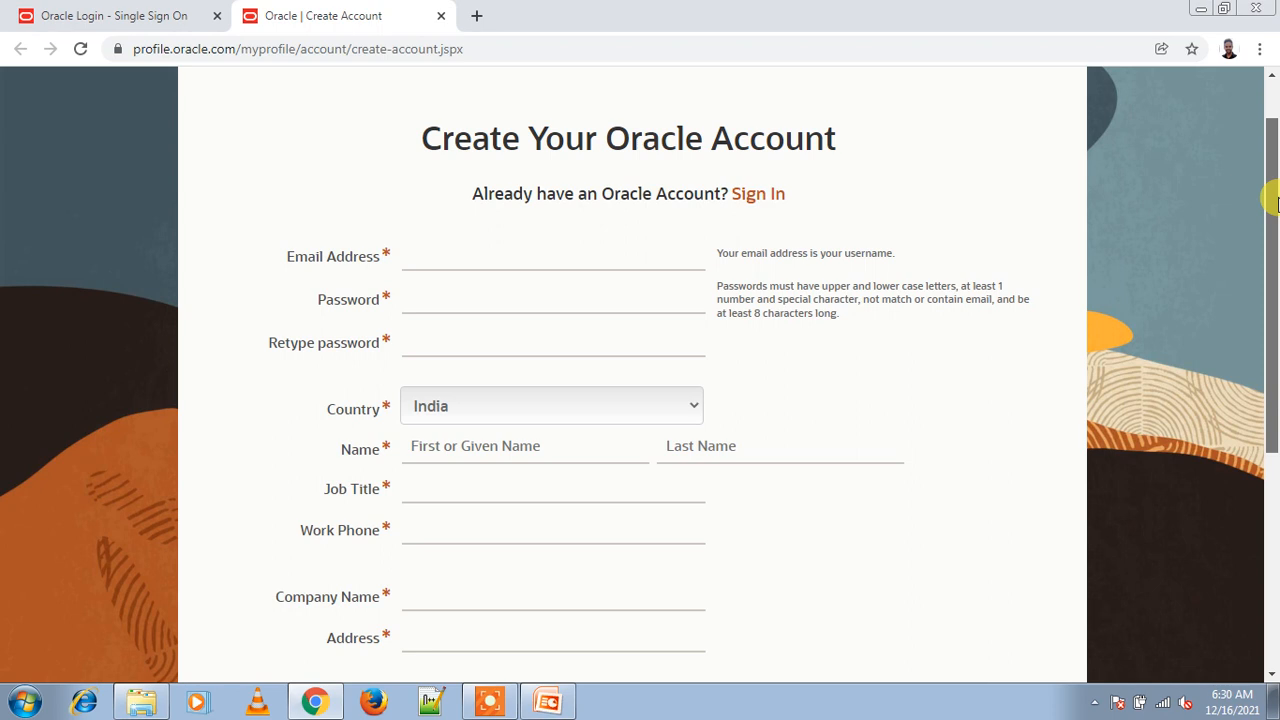
{"action": "left_click_drag", "start_coordinate": [1275, 203], "coordinate": [1275, 445]}
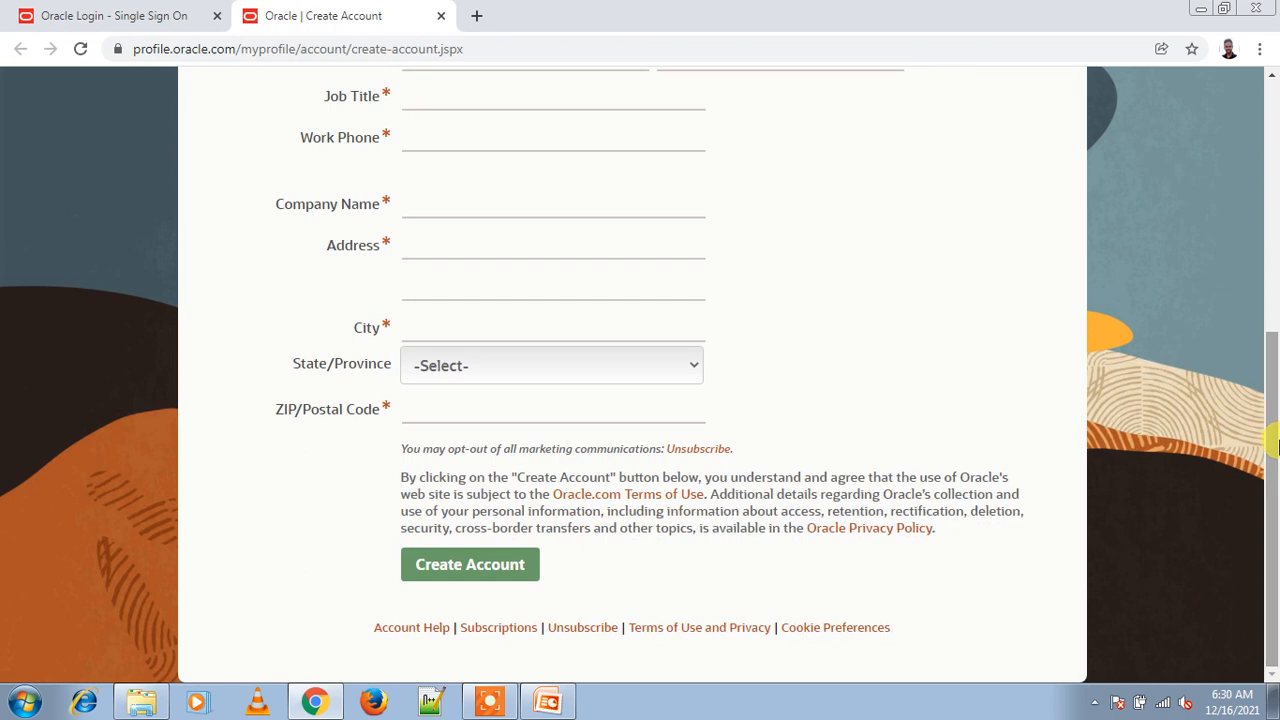
{"action": "left_click", "coordinate": [172, 8]}
{"action": "left_click", "coordinate": [490, 254]}
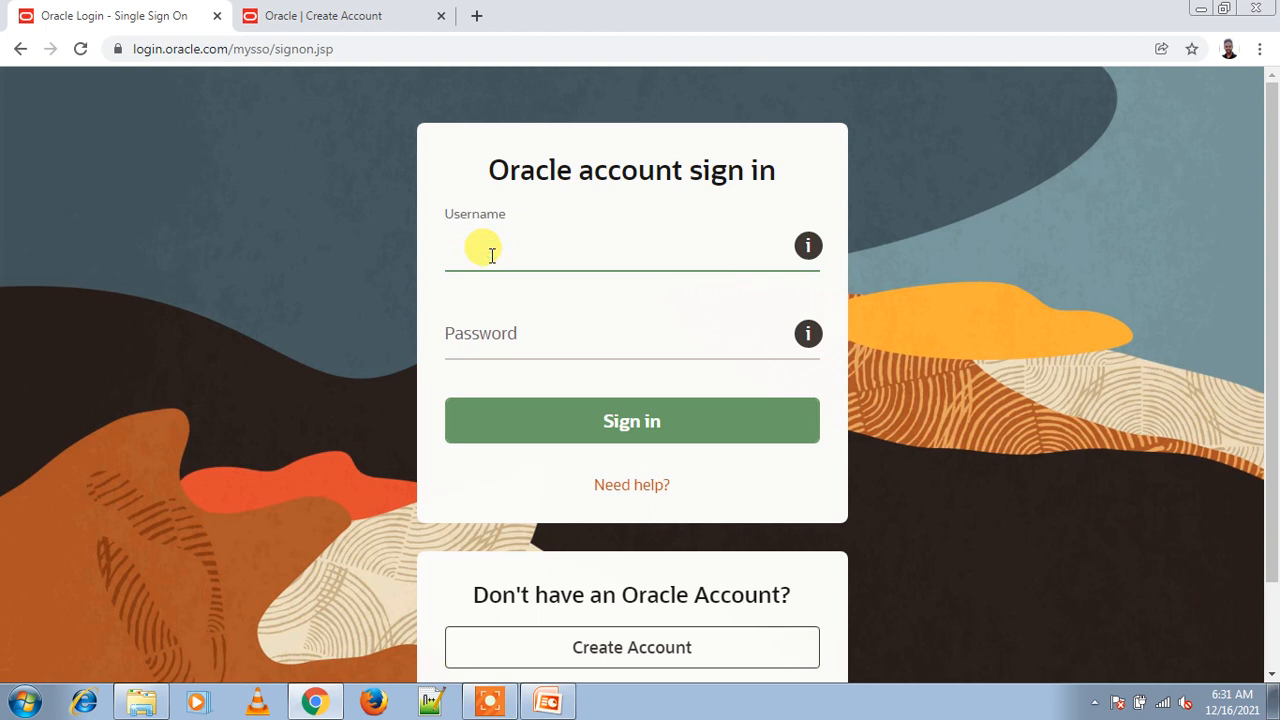
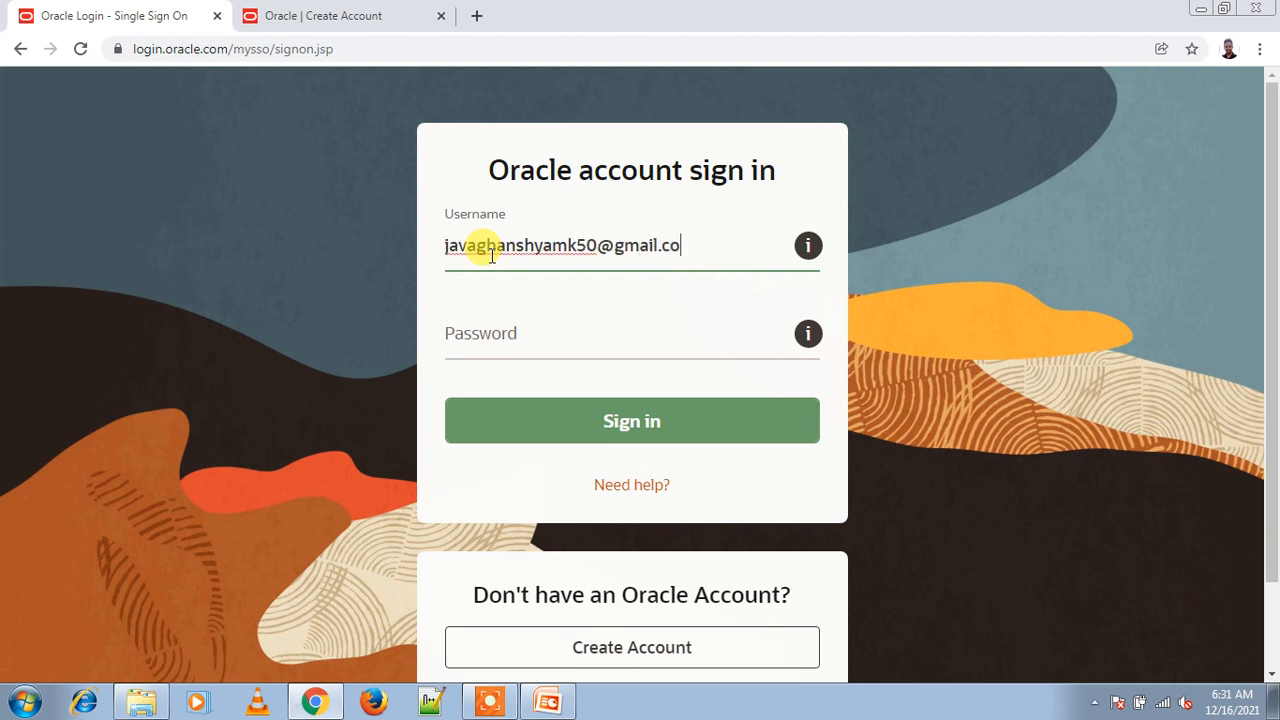
Step: Sign in to the Oracle account with the account e-mail and password
{"action": "left_click", "coordinate": [469, 340]}
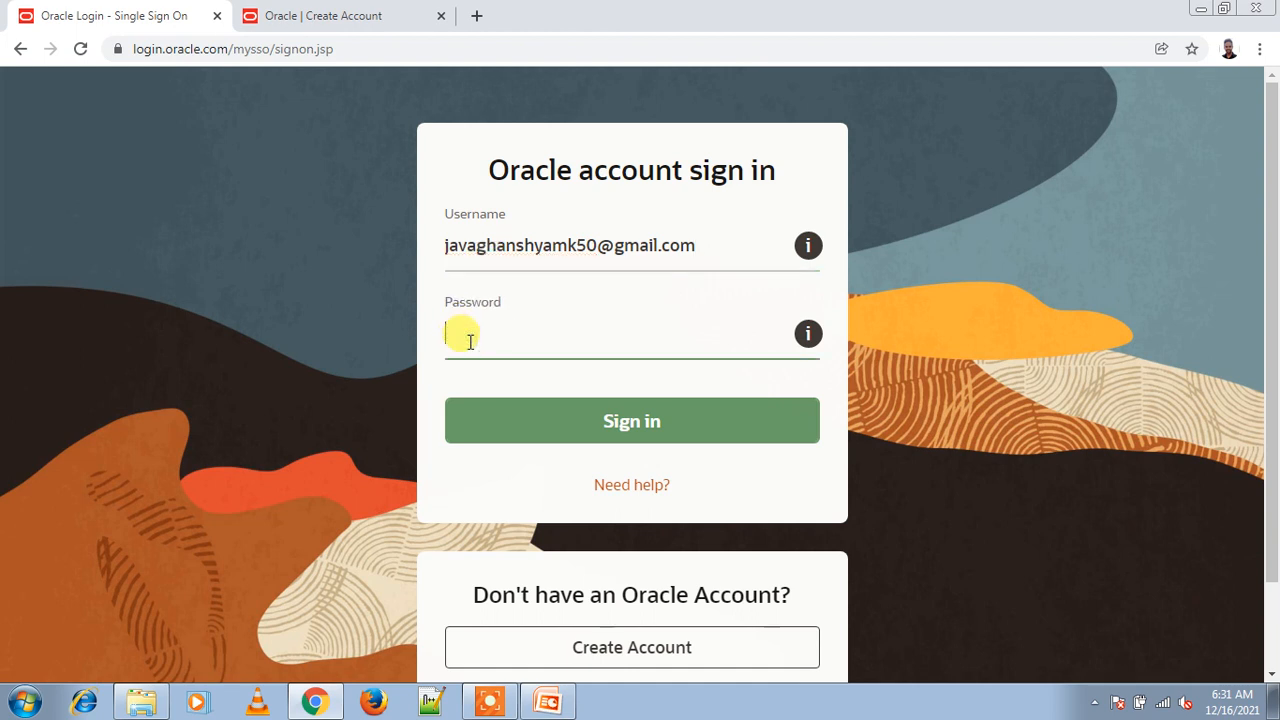
{"action": "type", "text": "•••••••••"}
{"action": "left_click", "coordinate": [628, 433]}
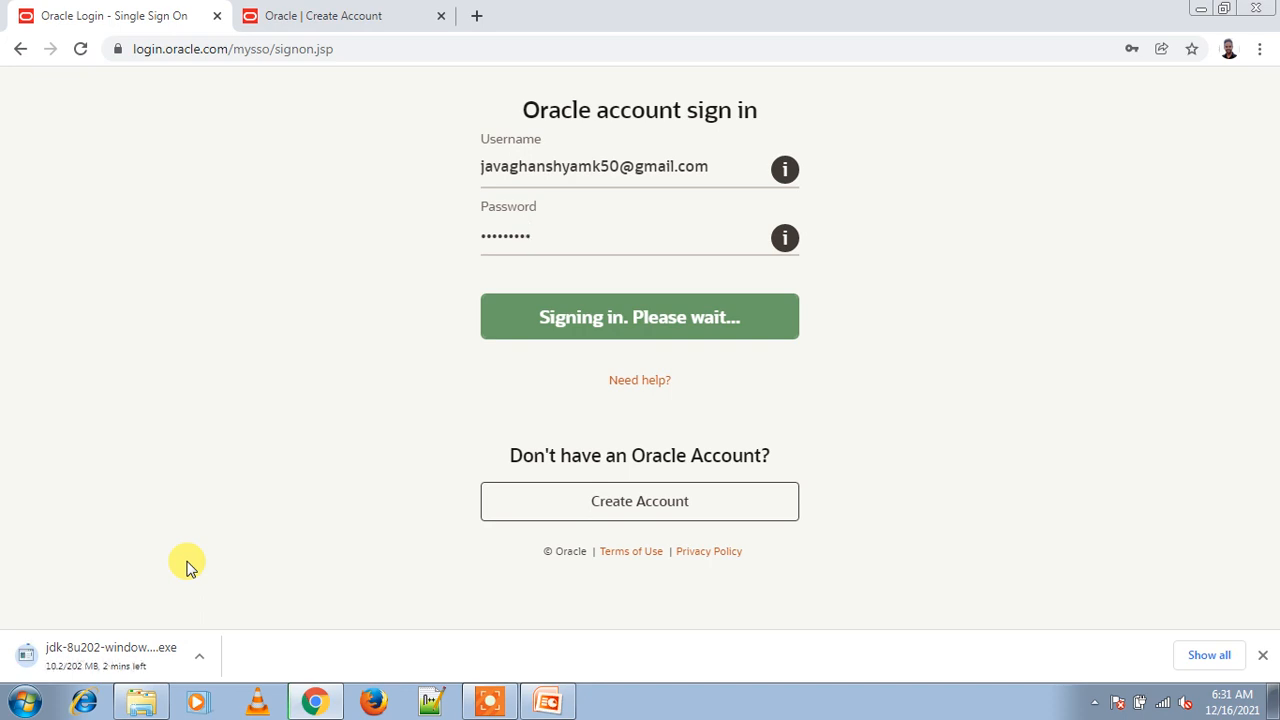
Step: Cancel the running JDK download in Chrome and show the Downloads folder in File Explorer
{"action": "left_click", "coordinate": [199, 656]}
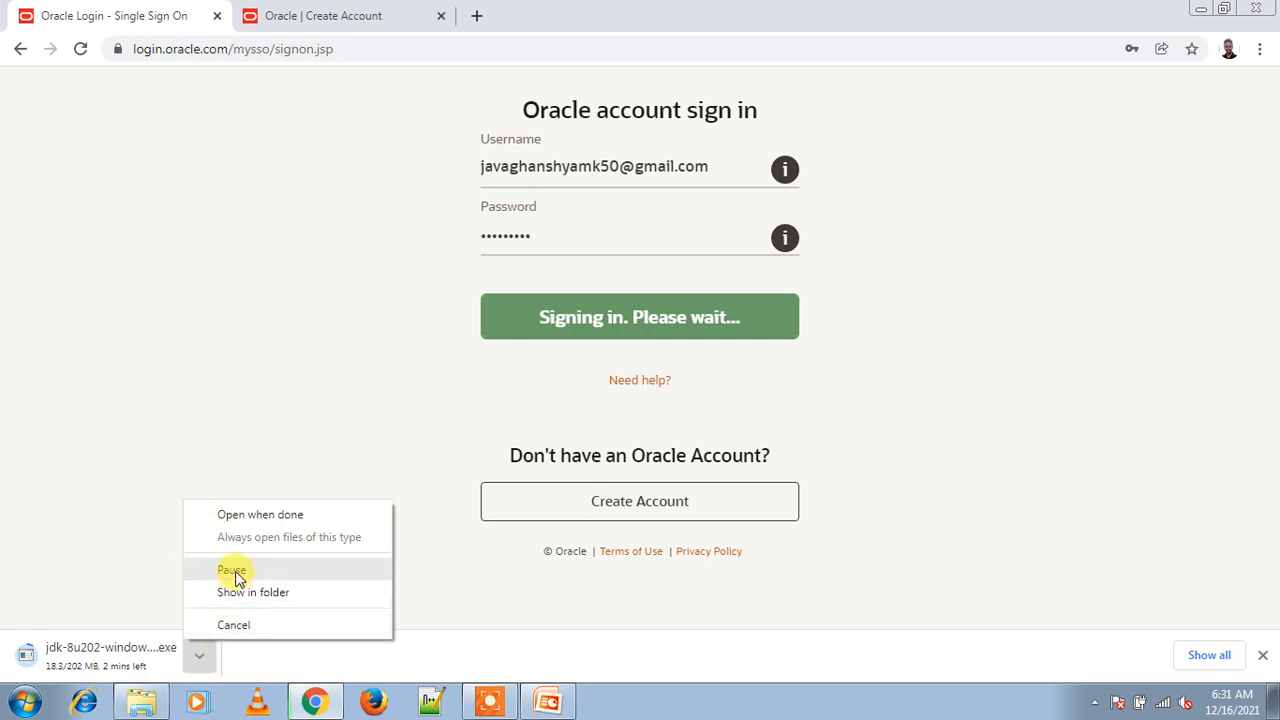
{"action": "left_click", "coordinate": [238, 626]}
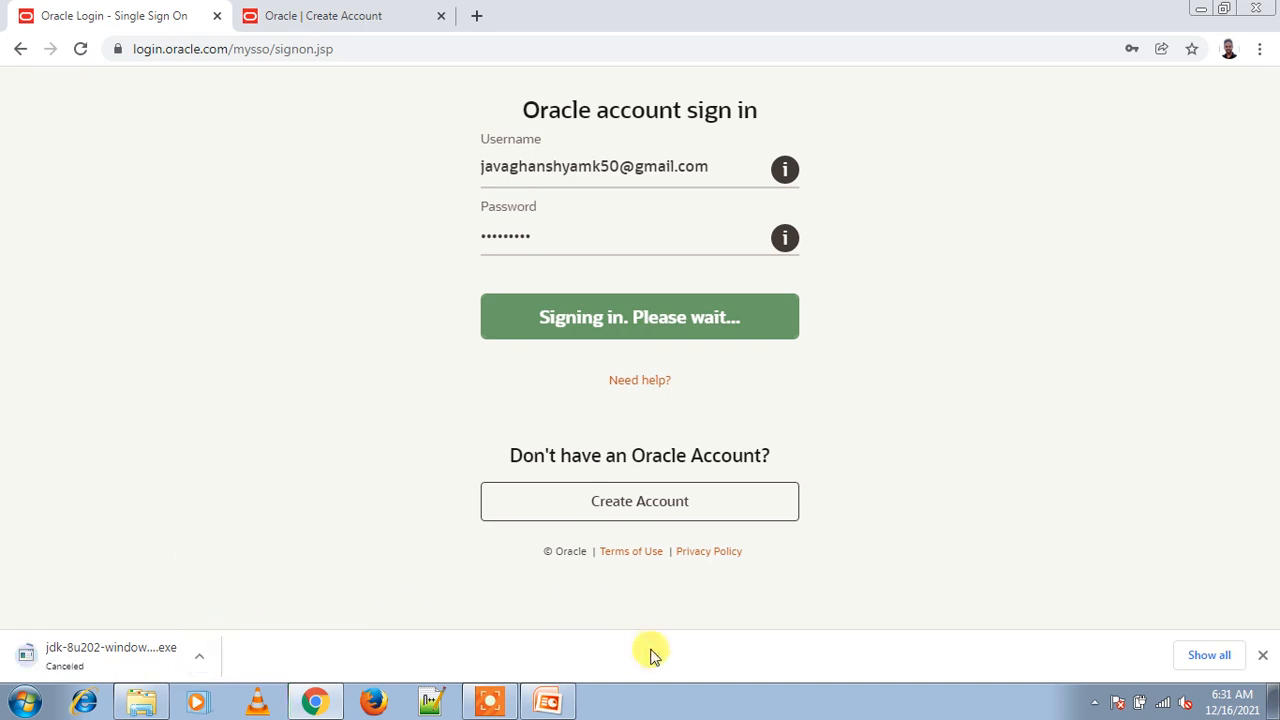
{"action": "left_click", "coordinate": [1262, 656]}
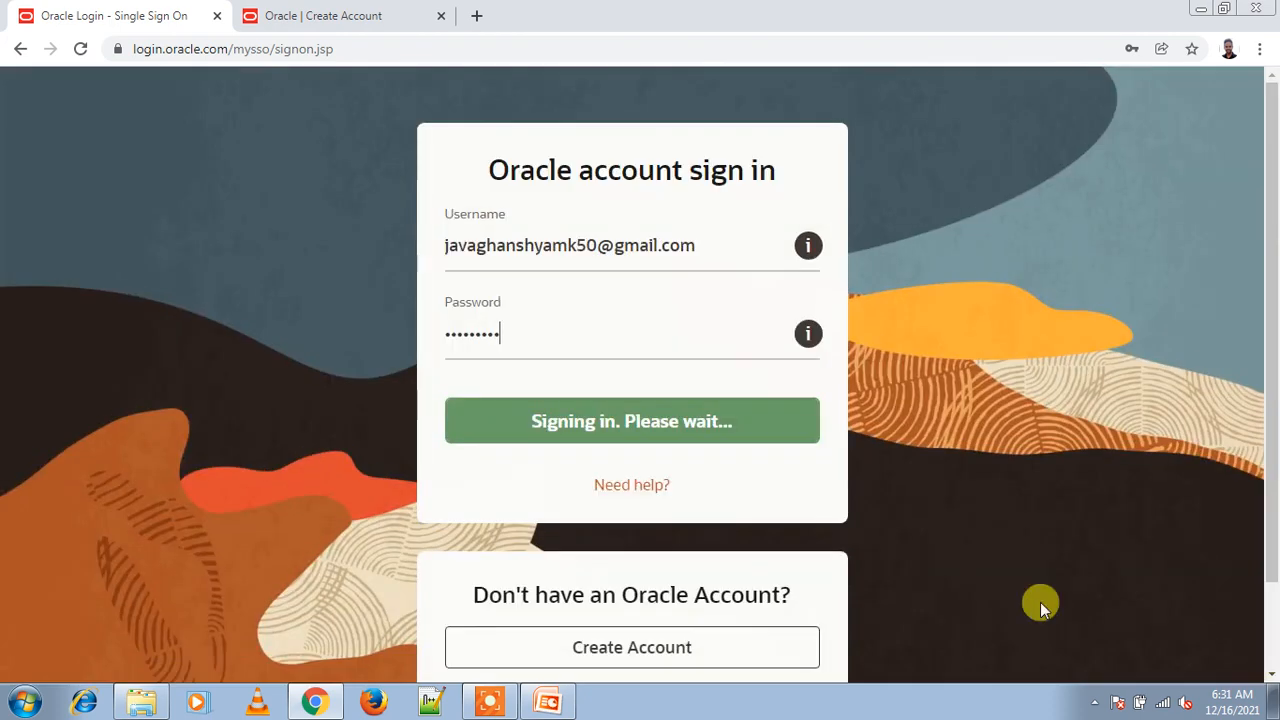
{"action": "left_click", "coordinate": [138, 703]}
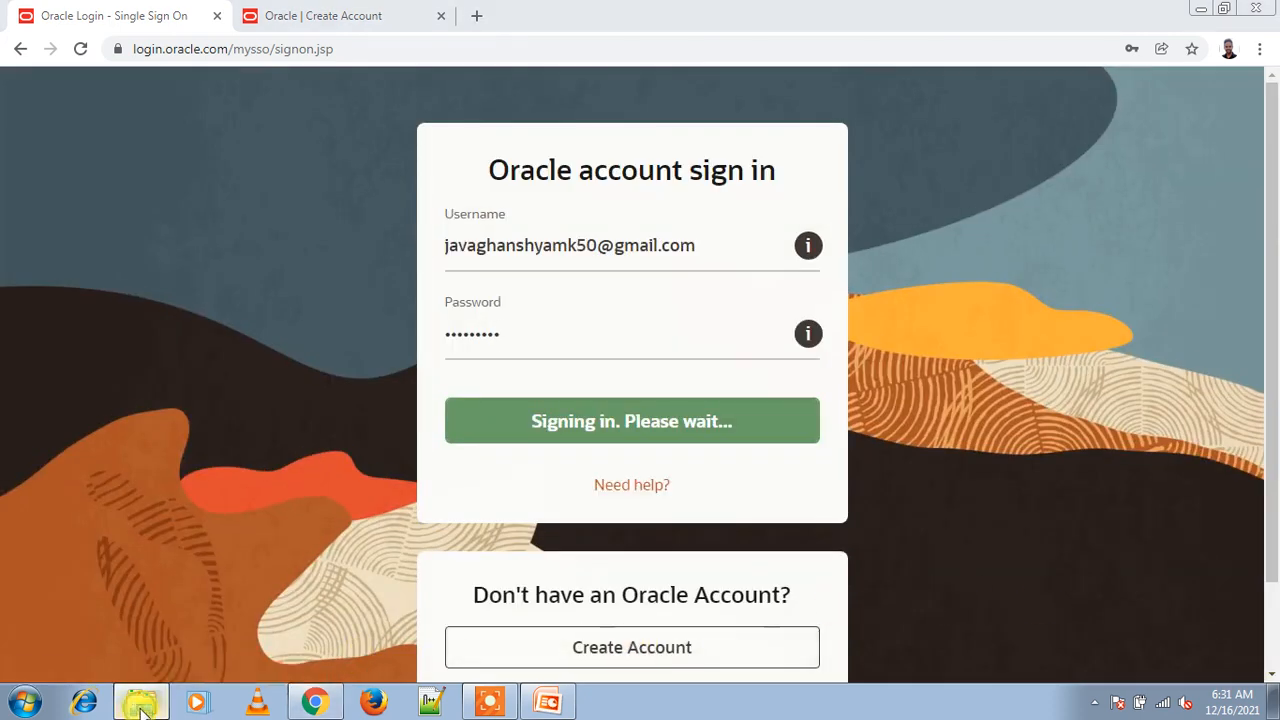
{"action": "left_click", "coordinate": [78, 141]}
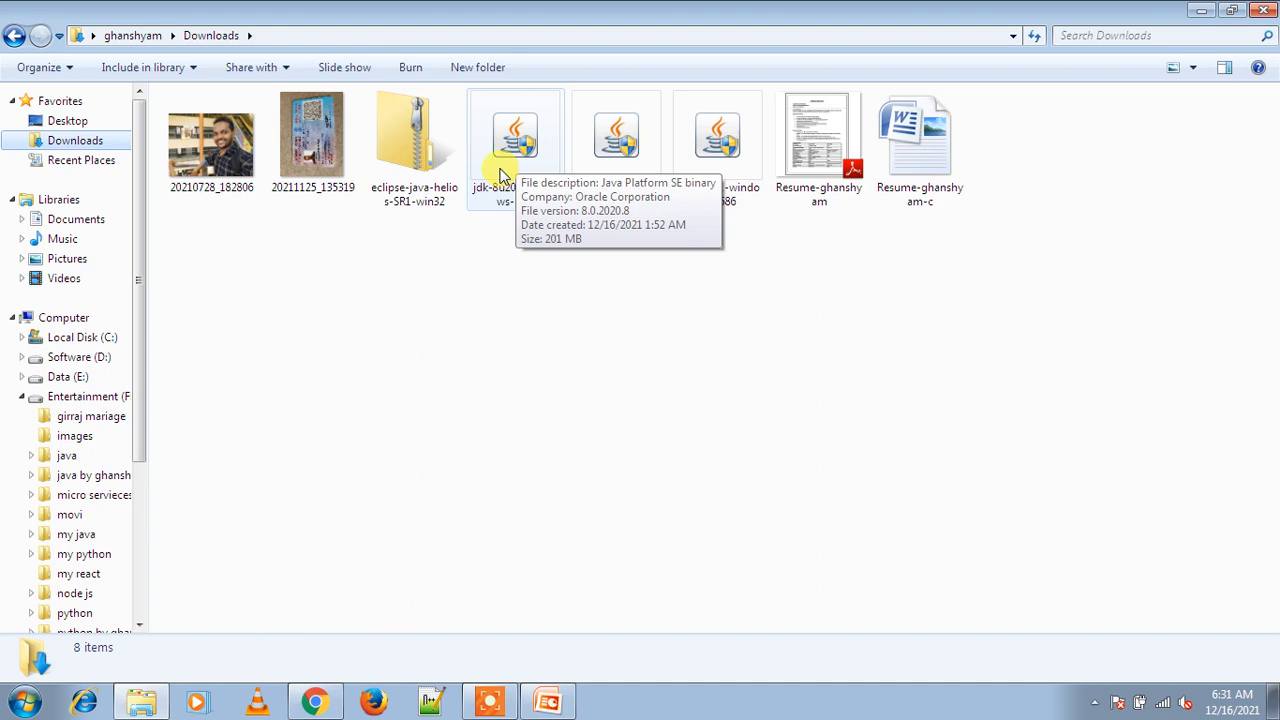
Step: Run the jdk-8u202-windows-i586 installer from the Downloads folder
{"action": "double_click", "coordinate": [505, 170]}
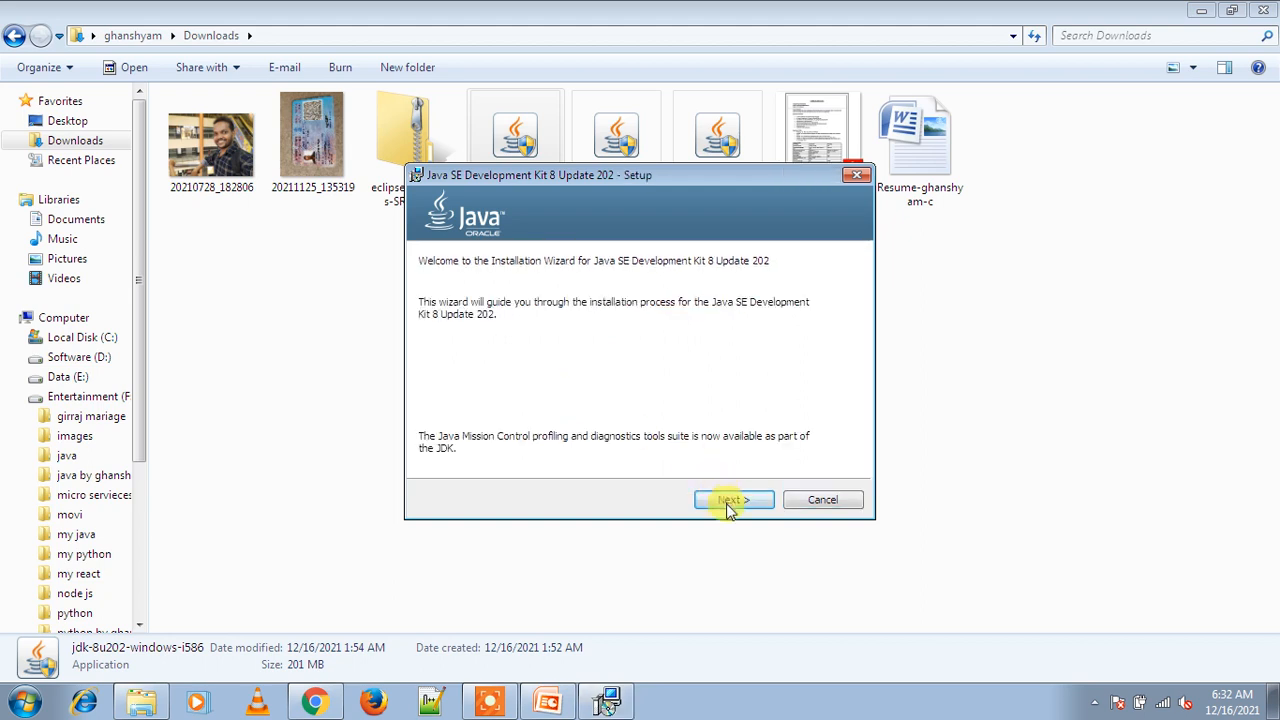
Step: Install JDK 8u202 with default features to C:\Program Files\Java\jdk1.8.0_202
{"action": "left_click", "coordinate": [728, 503]}
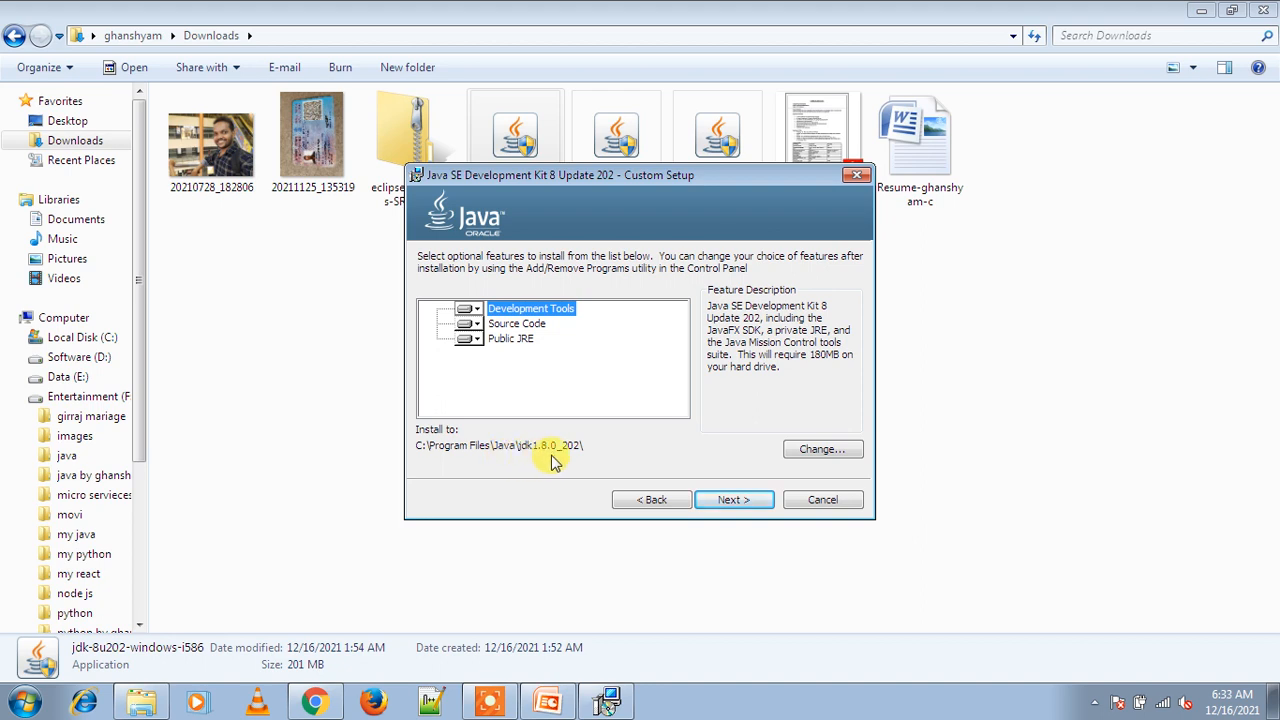
{"action": "left_click", "coordinate": [727, 503]}
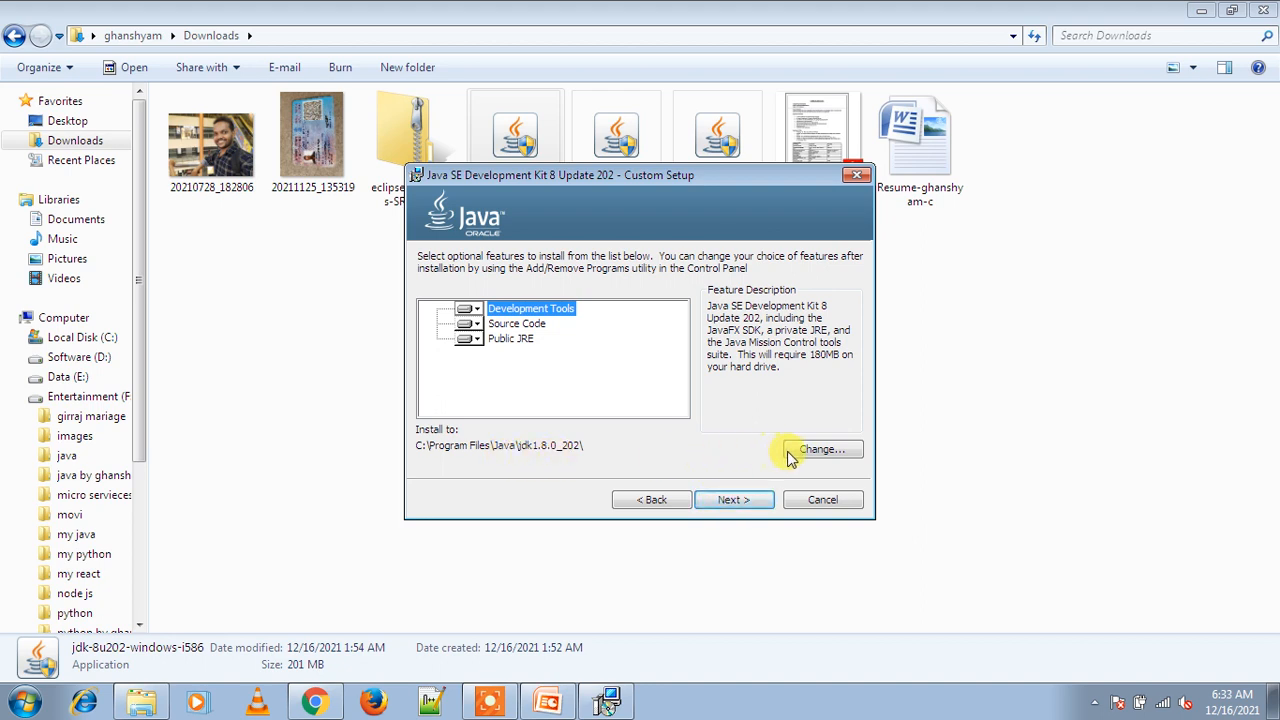
{"action": "left_click", "coordinate": [731, 500]}
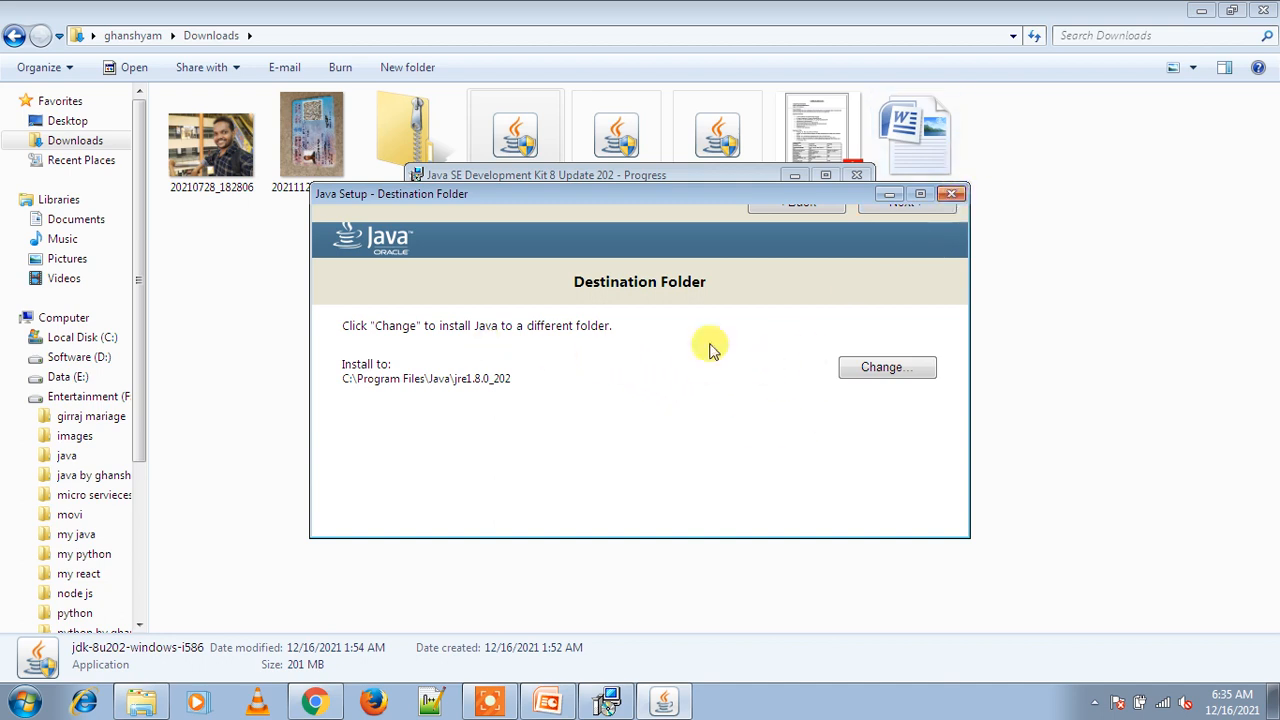
Step: Cancel the separate public JRE install and close the completed JDK 8u202 installer
{"action": "left_click", "coordinate": [952, 197]}
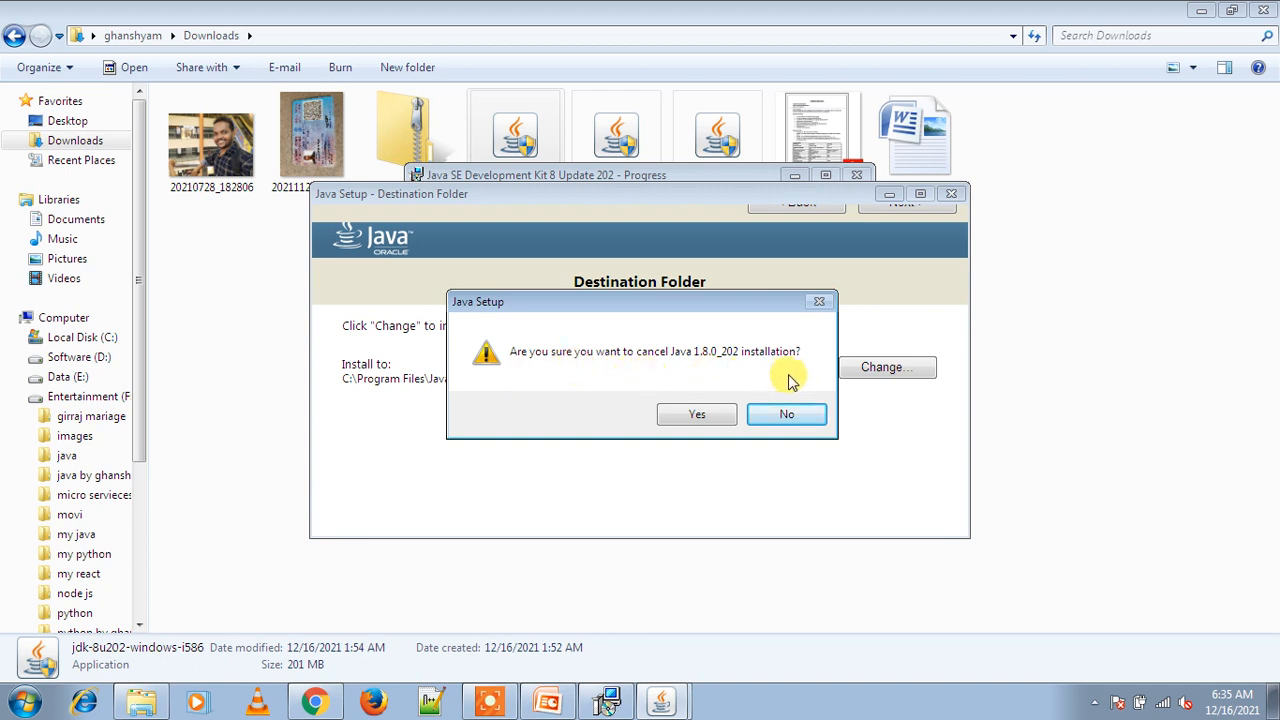
{"action": "left_click", "coordinate": [696, 415]}
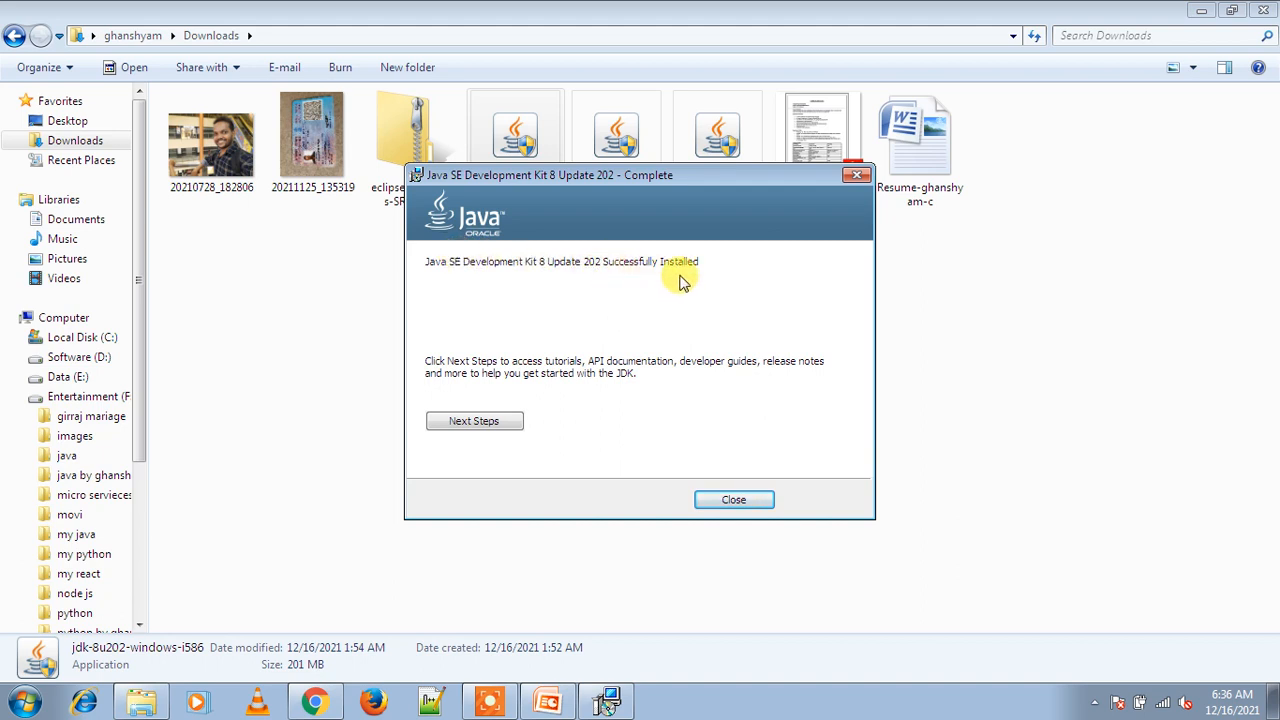
{"action": "left_click", "coordinate": [730, 502]}
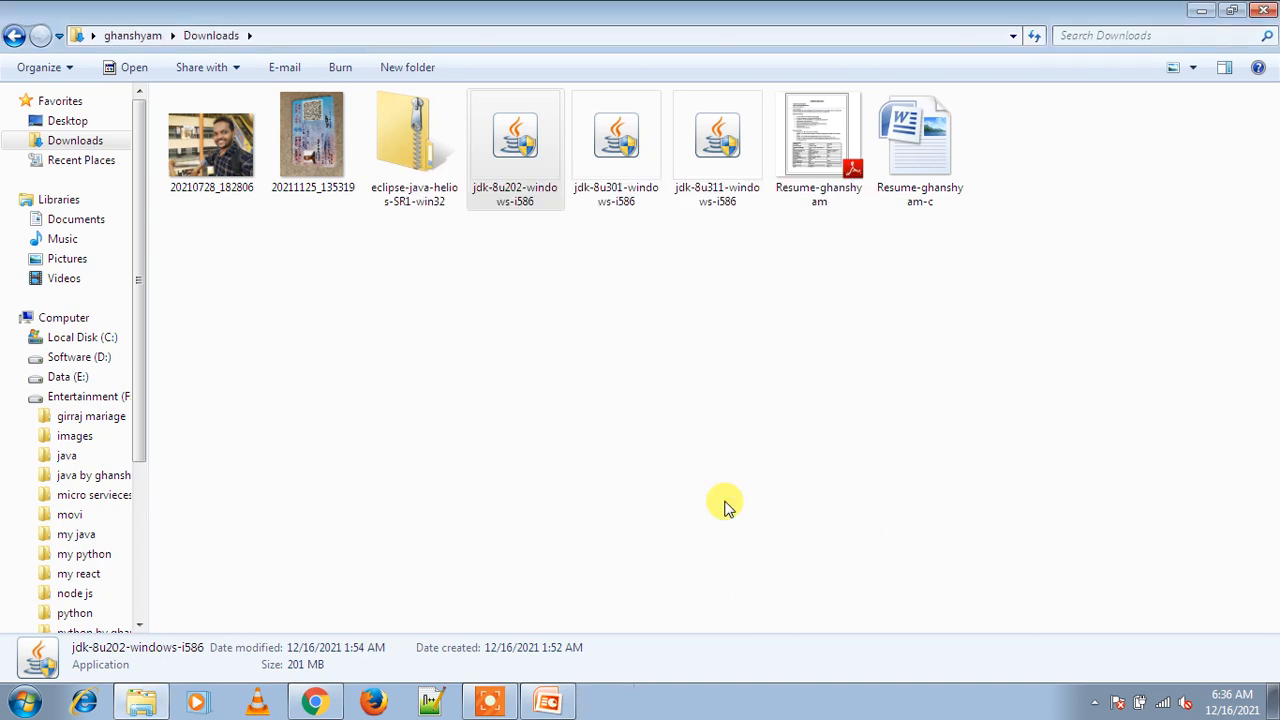
Step: Go to C:\Program Files\Java and delete the jdk1.8.0_301 folder with administrator permission
{"action": "left_click", "coordinate": [90, 340]}
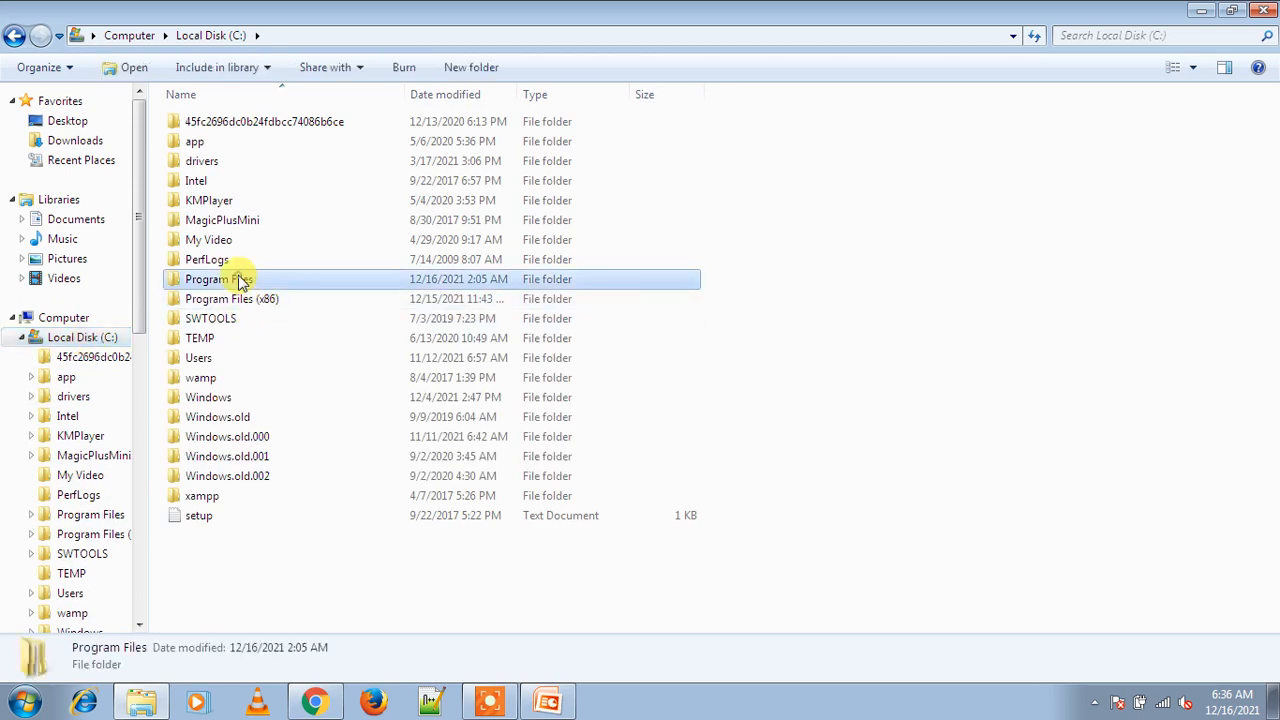
{"action": "double_click", "coordinate": [243, 282]}
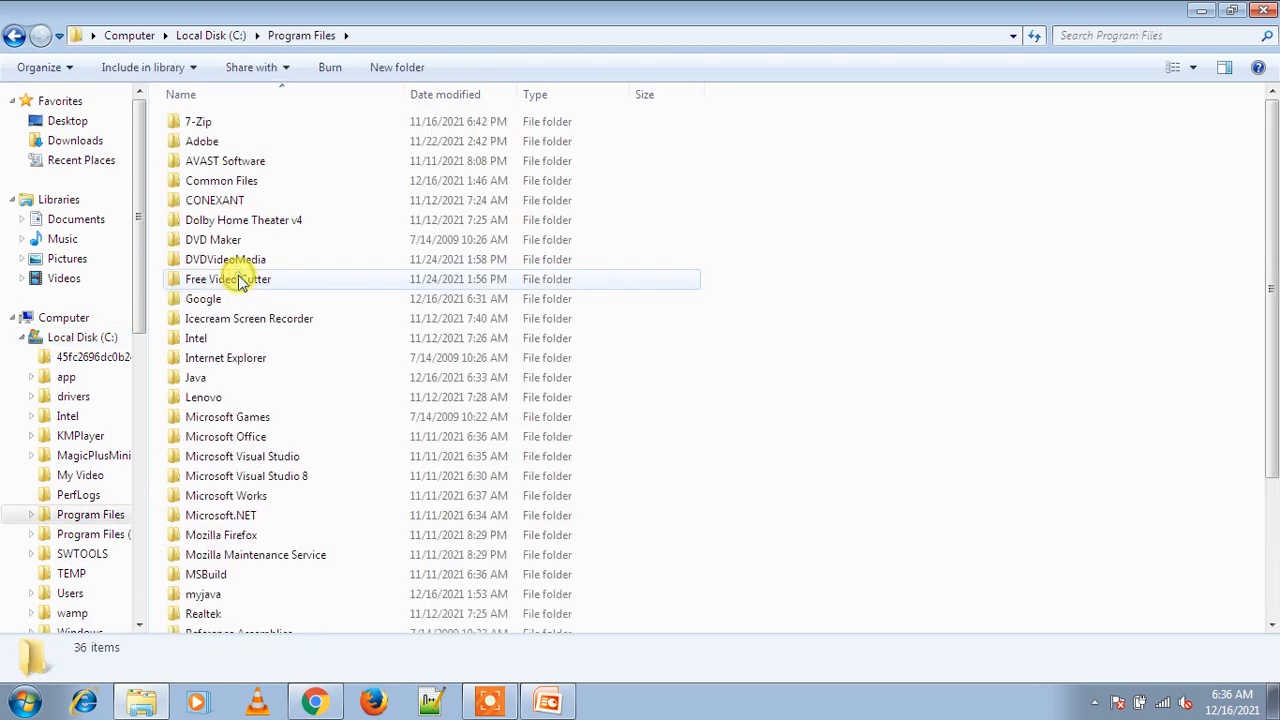
{"action": "double_click", "coordinate": [207, 377]}
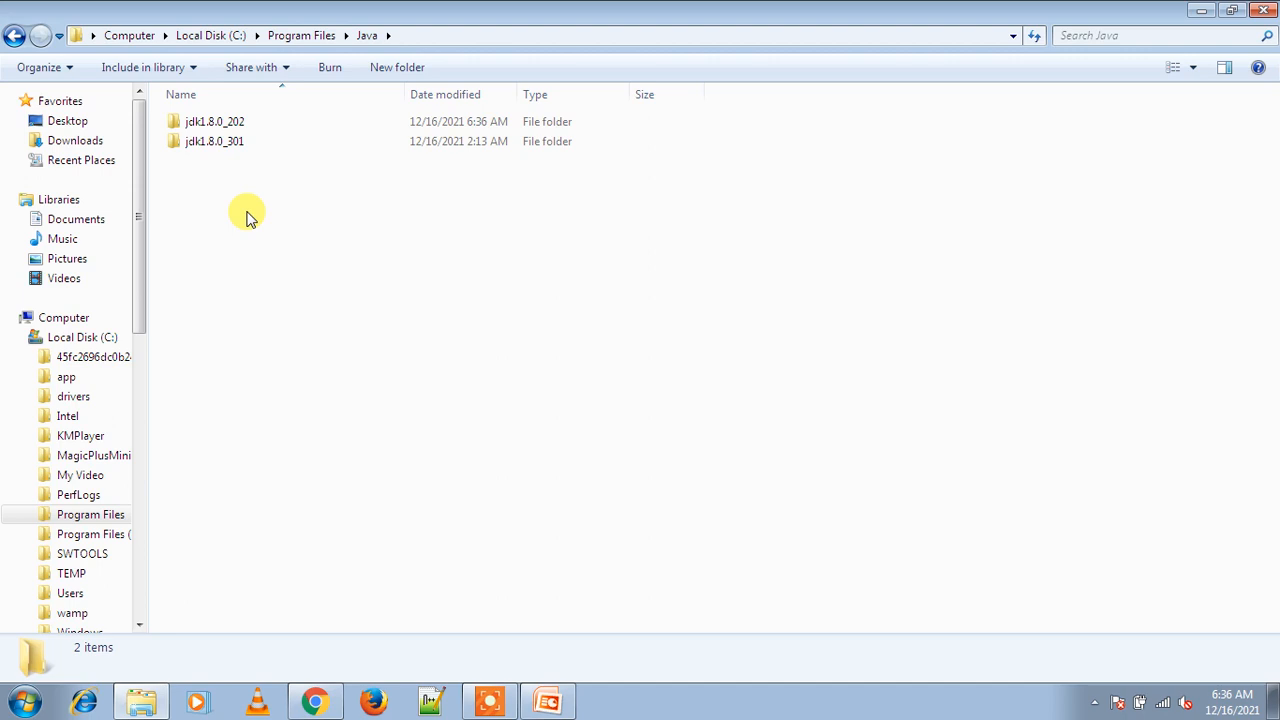
{"action": "left_click", "coordinate": [224, 147]}
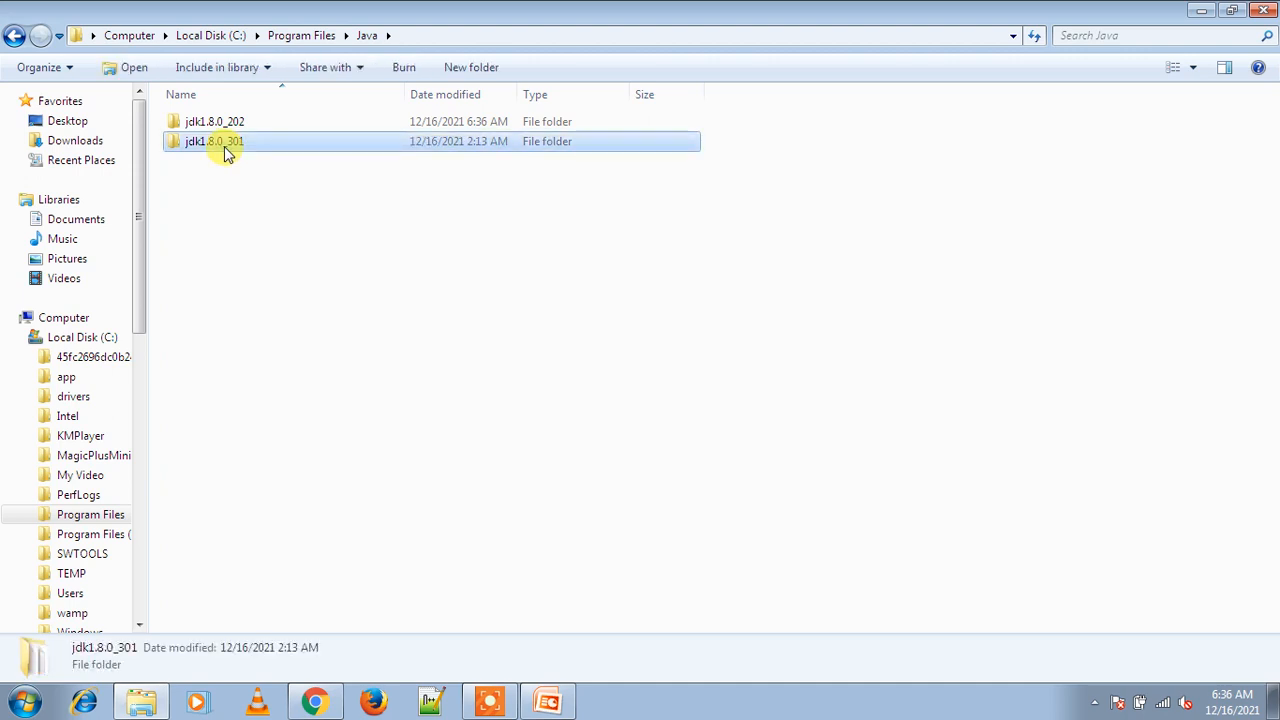
{"action": "key", "text": "Delete"}
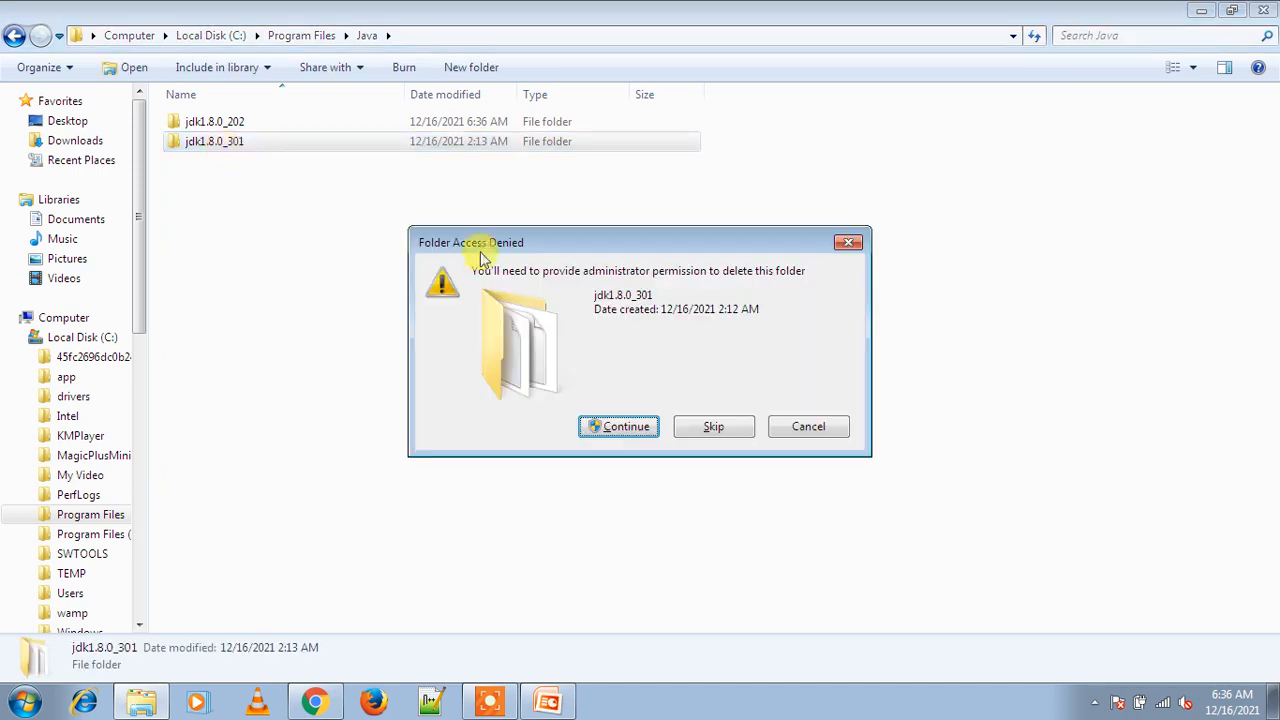
{"action": "left_click", "coordinate": [645, 426]}
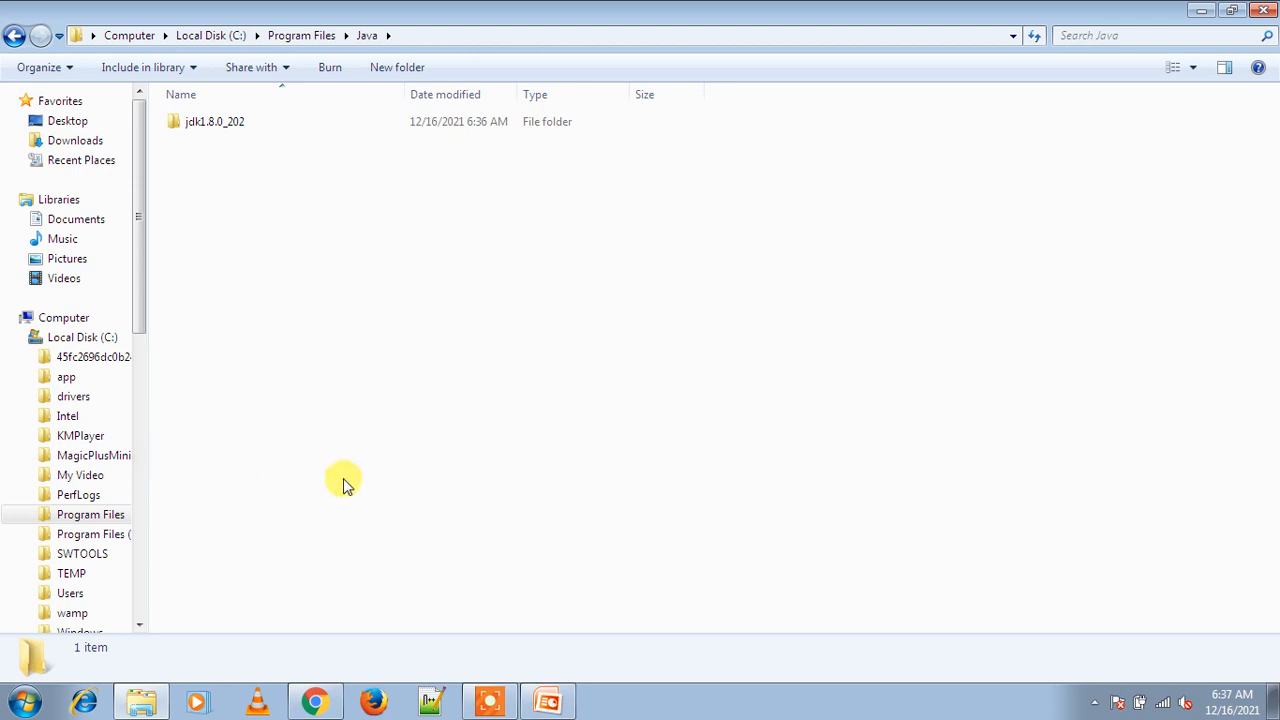
Step: Open Command Prompt by searching cmd from the Start menu
{"action": "left_click", "coordinate": [45, 704]}
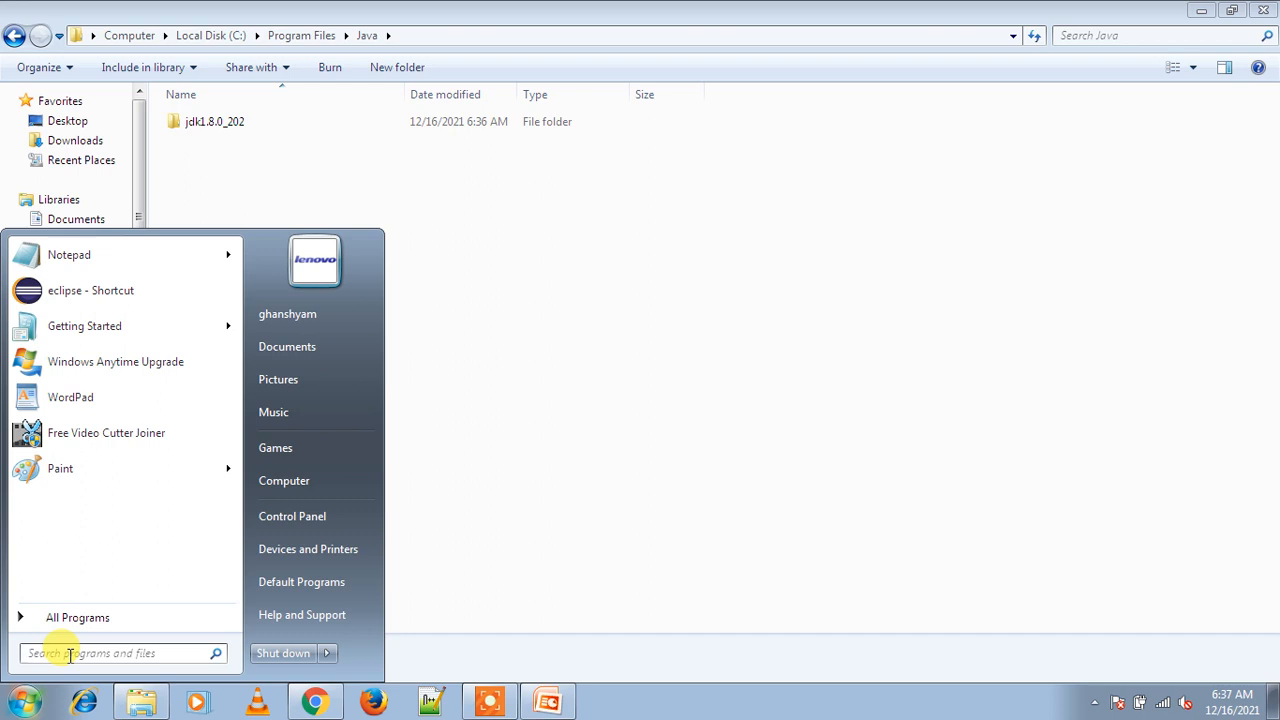
{"action": "type", "text": "cmd"}
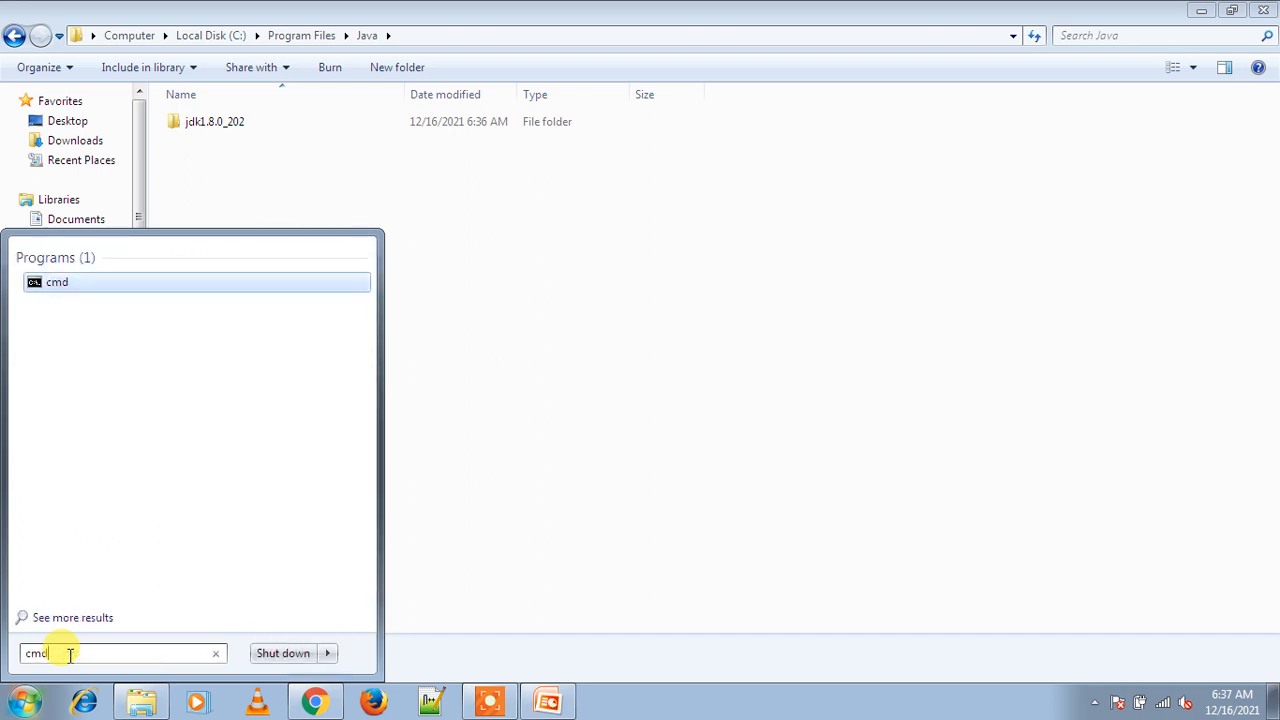
{"action": "key", "text": "Return"}
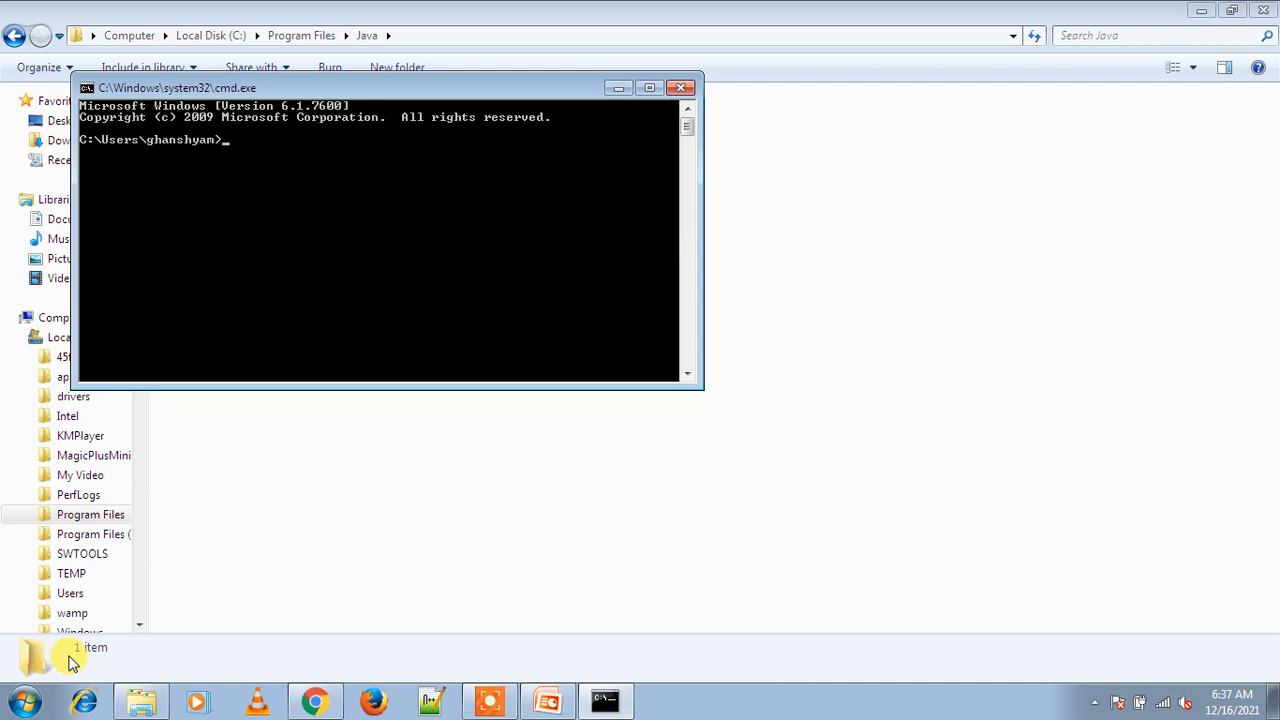
Step: Run java -version, fixing the 'jav' typo; it reports 'java' is not recognized
{"action": "type", "text": "jav -version"}
{"action": "key", "text": "Return"}
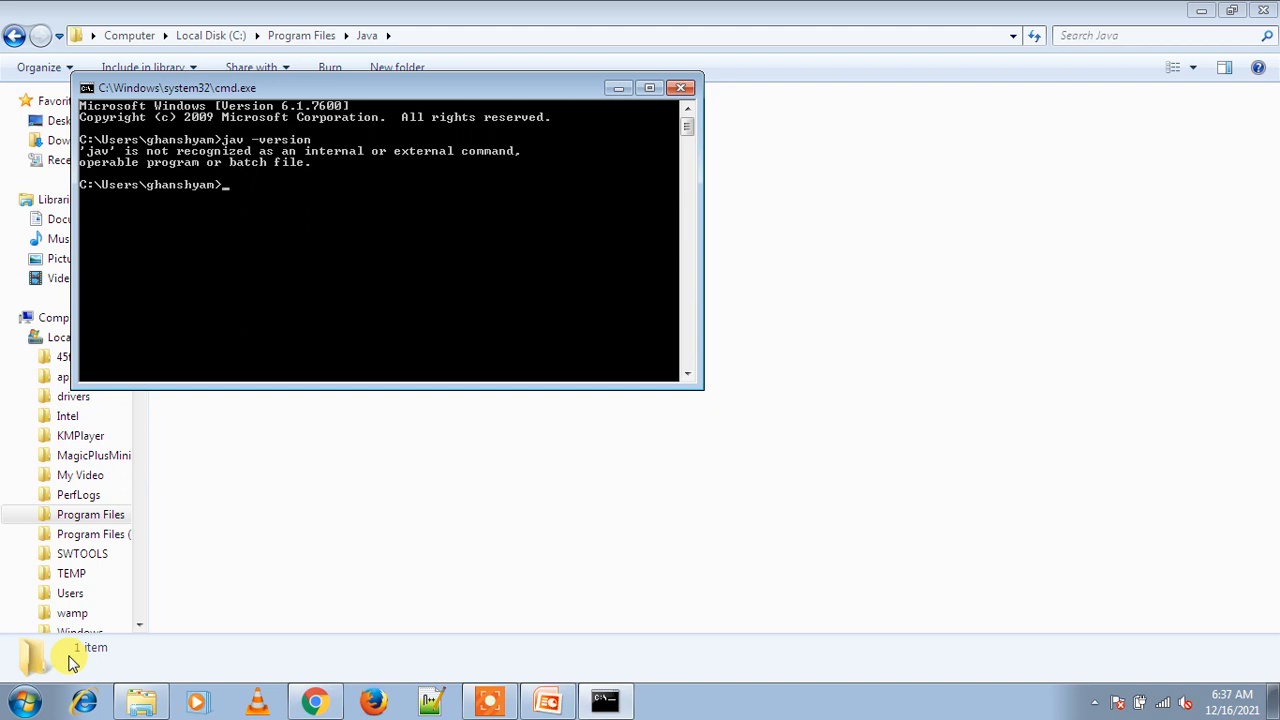
{"action": "key", "text": "Up"}
{"action": "key", "text": "Left"}
{"action": "key", "text": "Left"}
{"action": "key", "text": "Left"}
{"action": "key", "text": "Left"}
{"action": "key", "text": "Left"}
{"action": "key", "text": "Left"}
{"action": "key", "text": "Left"}
{"action": "key", "text": "Left"}
{"action": "key", "text": "Left"}
{"action": "type", "text": "a"}
{"action": "key", "text": "Return"}
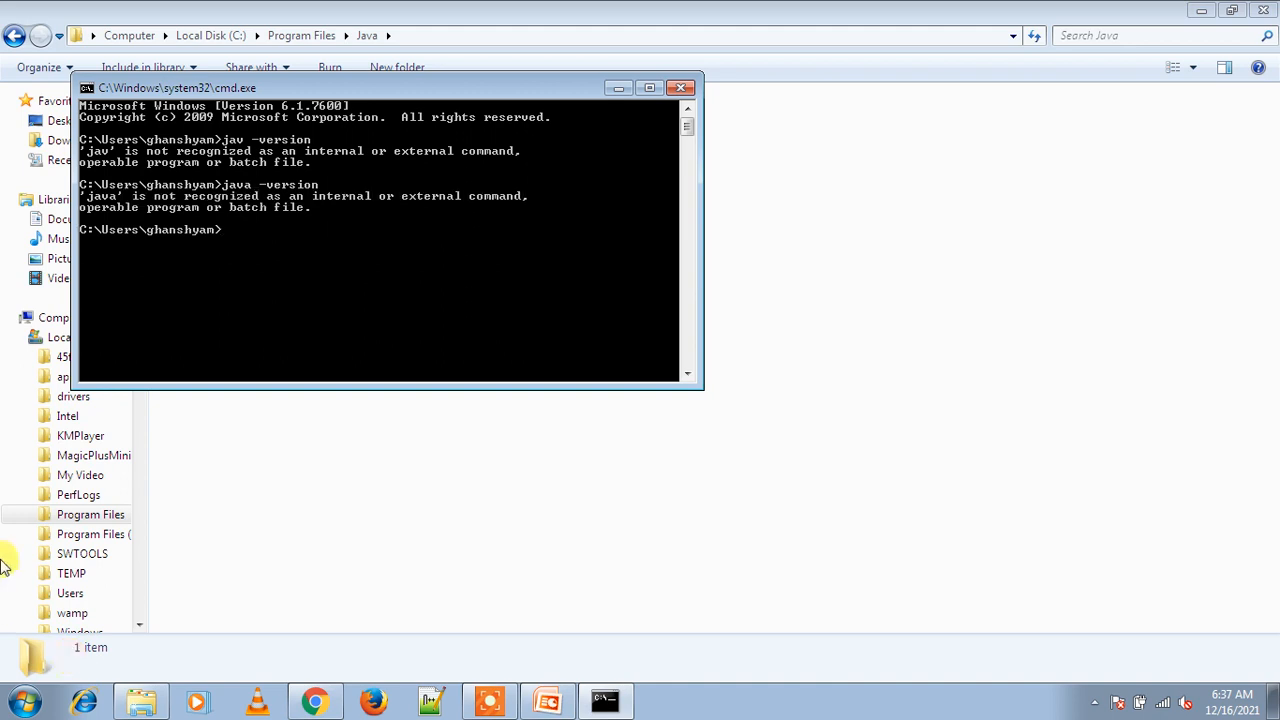